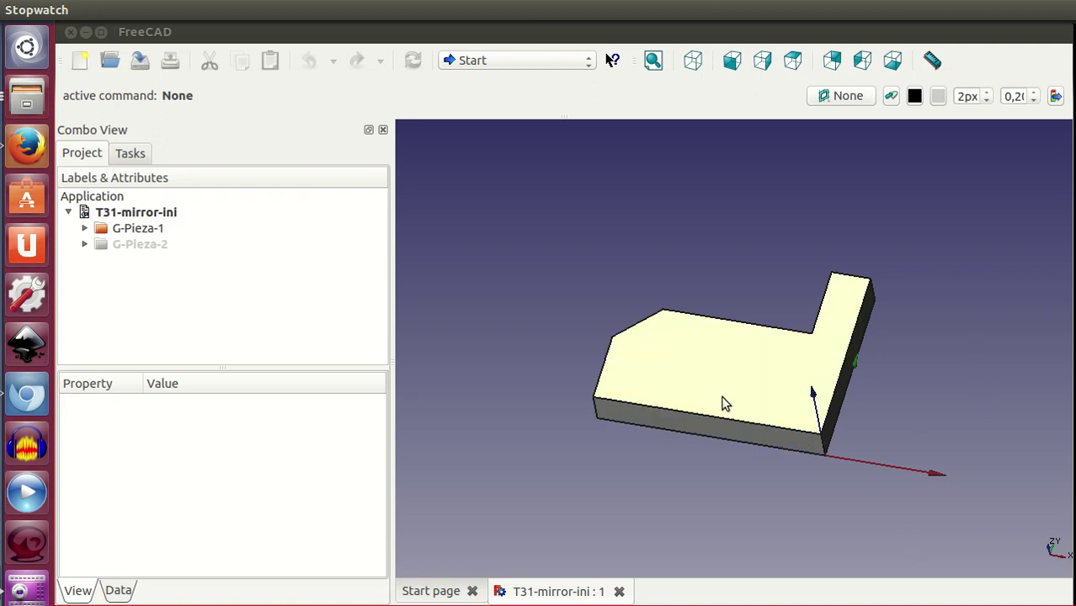
Switch to the Part workbench and select the L-shaped quarter piece
click(494, 60)
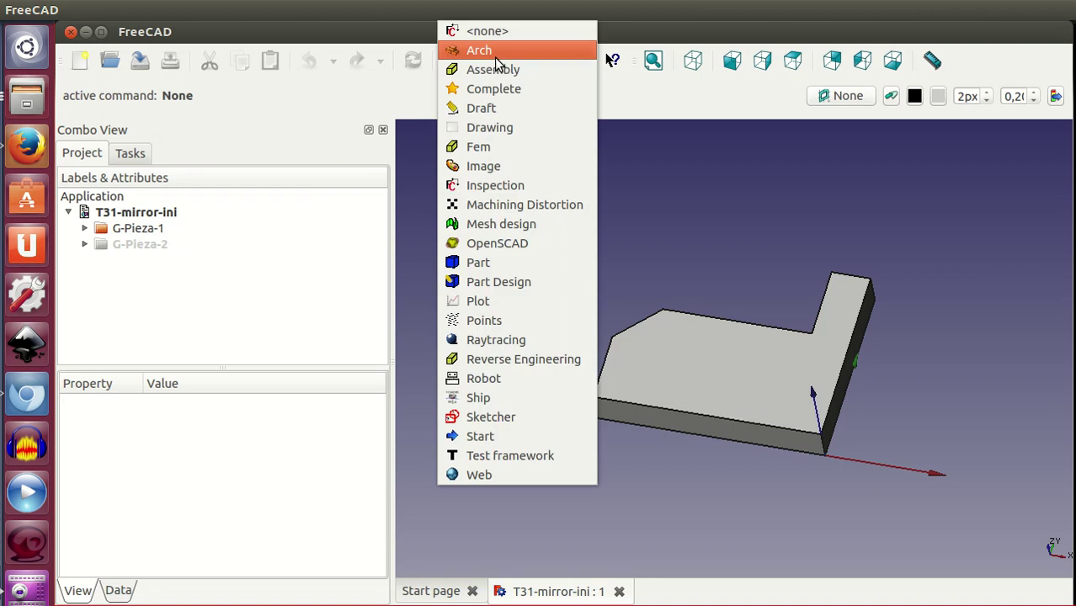
click(494, 268)
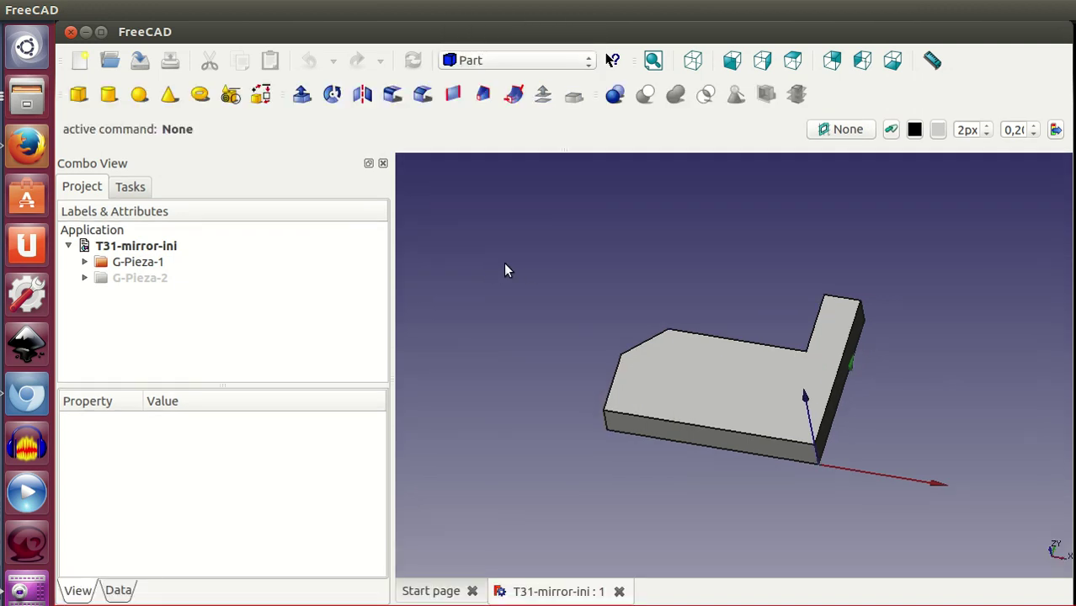
click(692, 387)
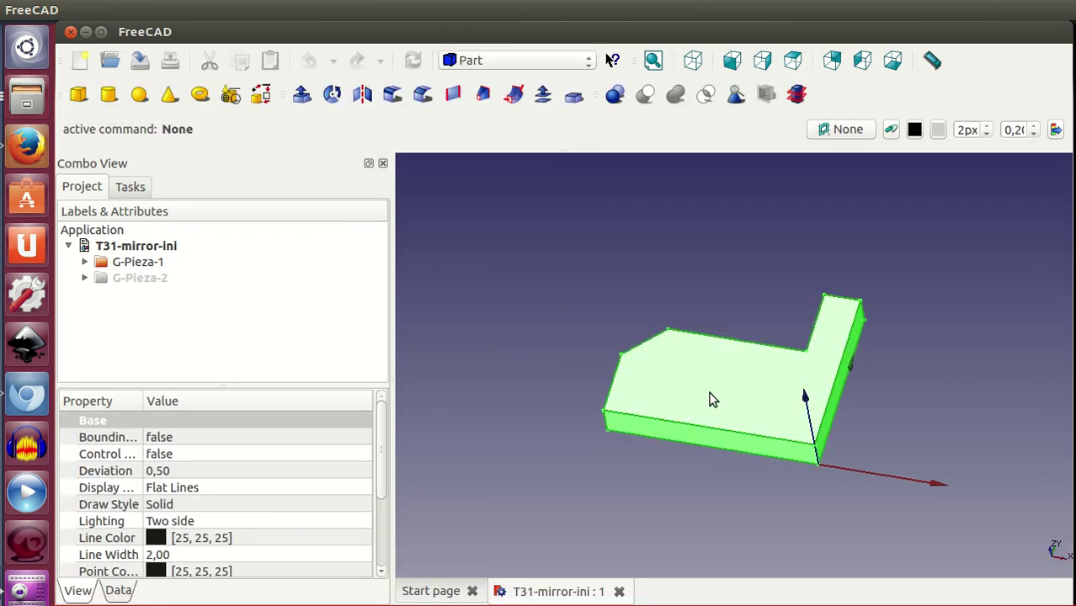
Mirror the quarter piece across the YZ plane and fit the model in view
click(362, 95)
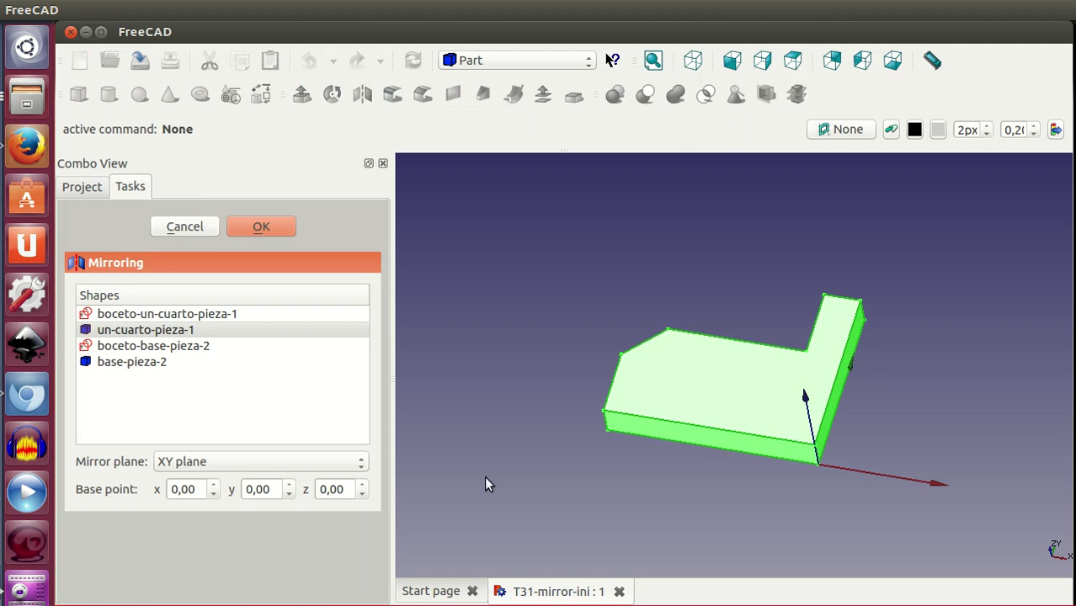
click(264, 460)
click(226, 499)
click(259, 225)
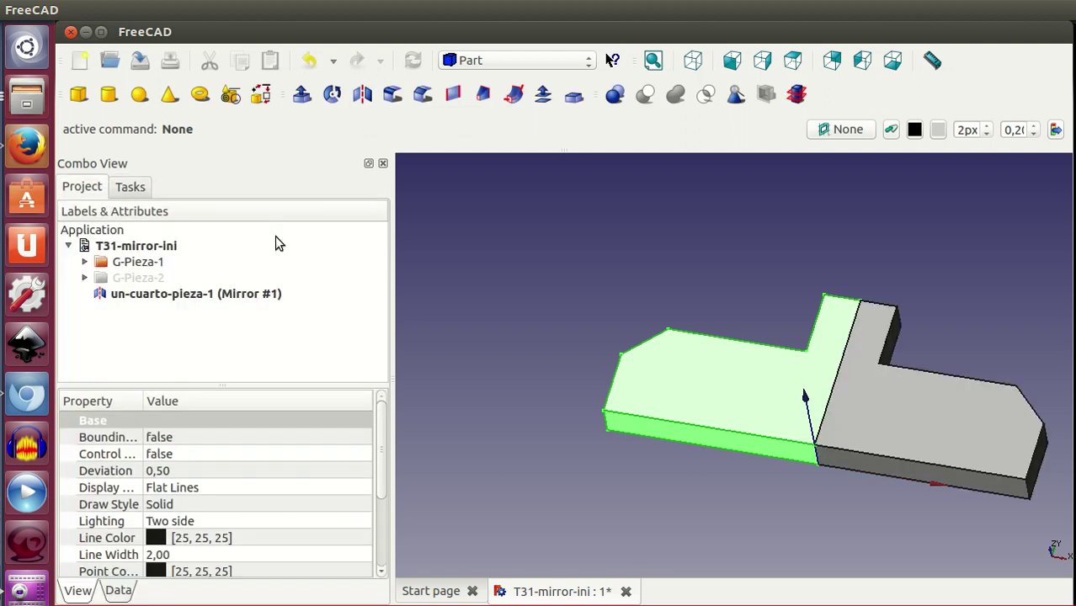
click(653, 60)
click(656, 202)
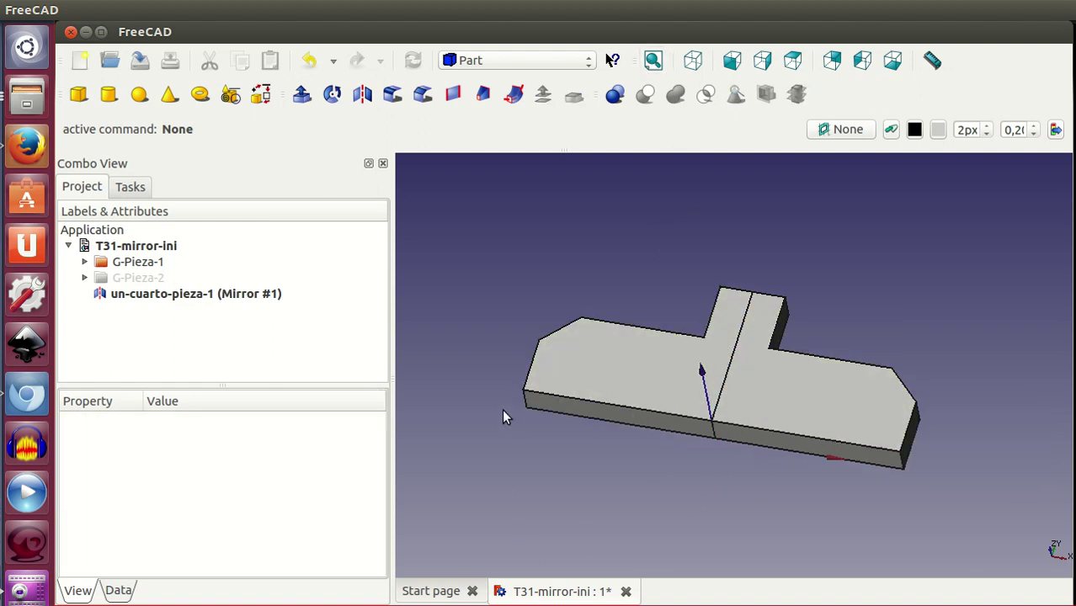
Union un-cuarto-pieza-1 with its Mirror #1 copy into a Fusion solid
click(85, 262)
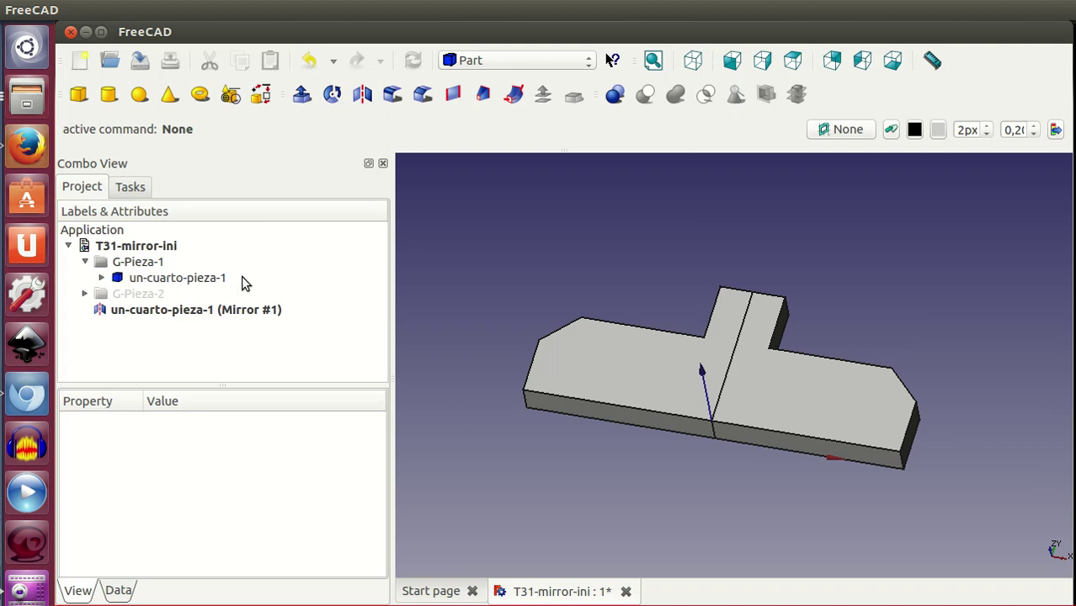
click(195, 278)
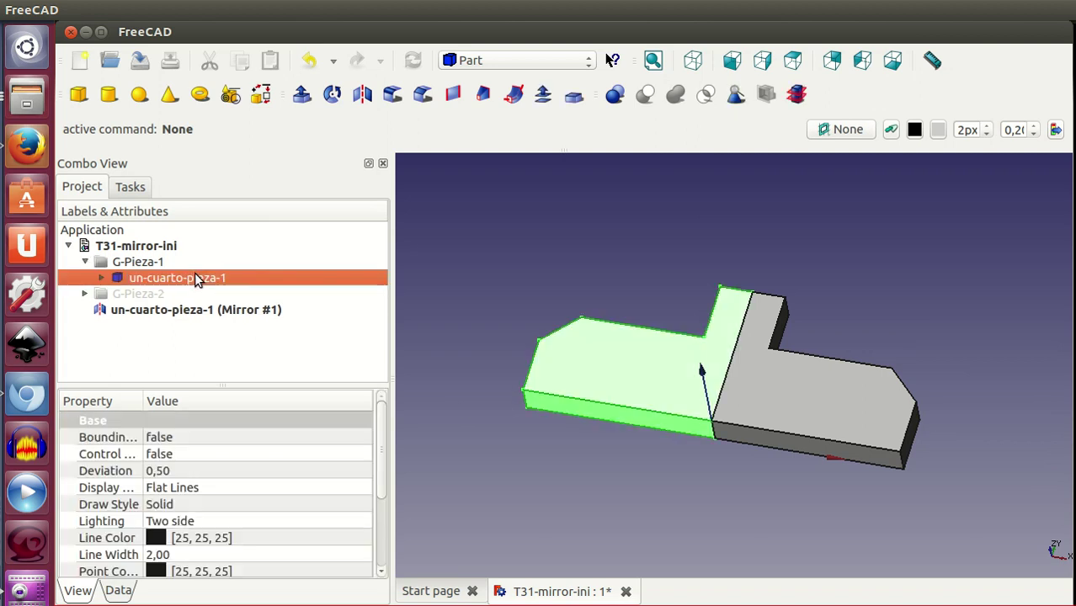
ctrl+click(202, 318)
click(676, 94)
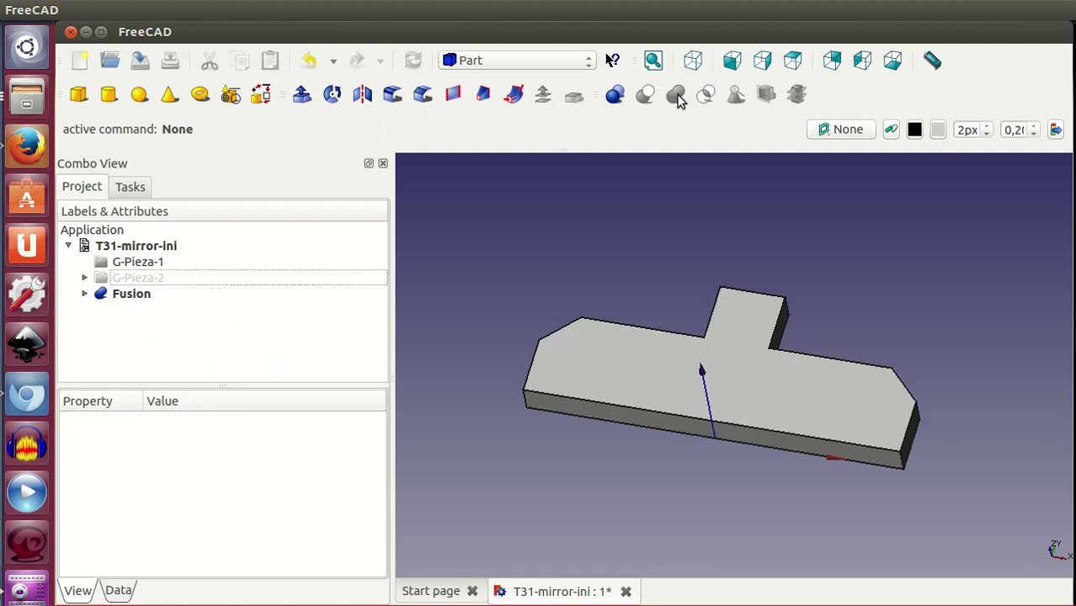
click(617, 461)
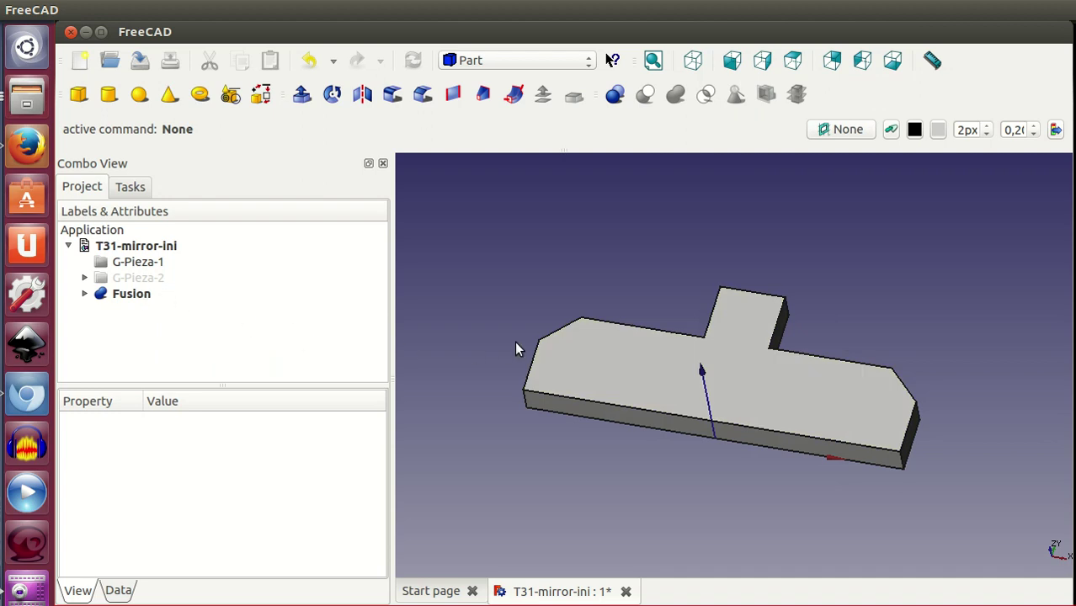
click(592, 381)
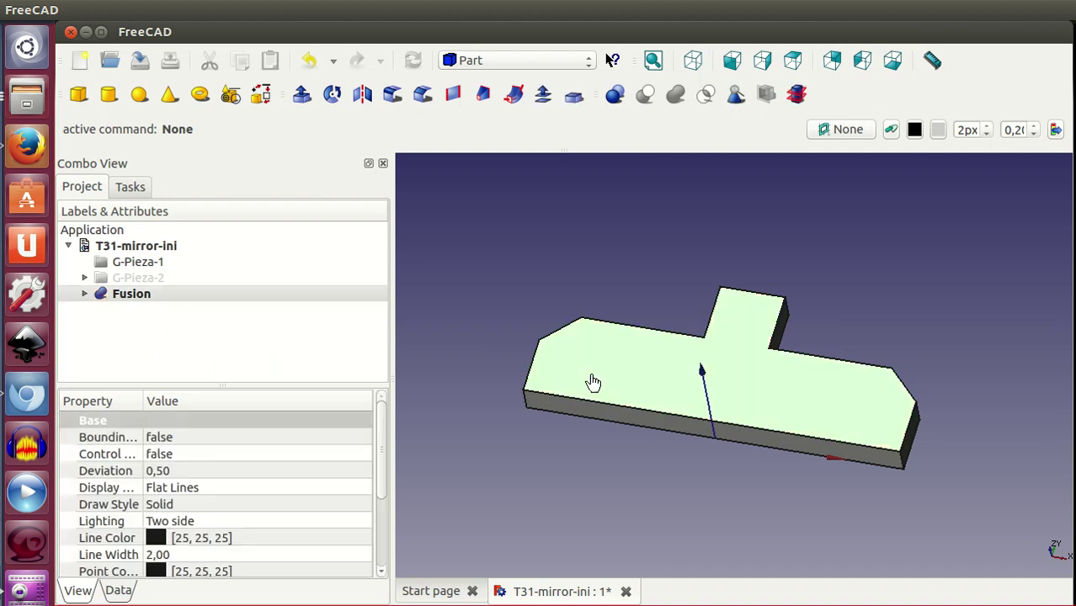
Mirror the Fusion solid across the XZ plane and fit the view
click(362, 93)
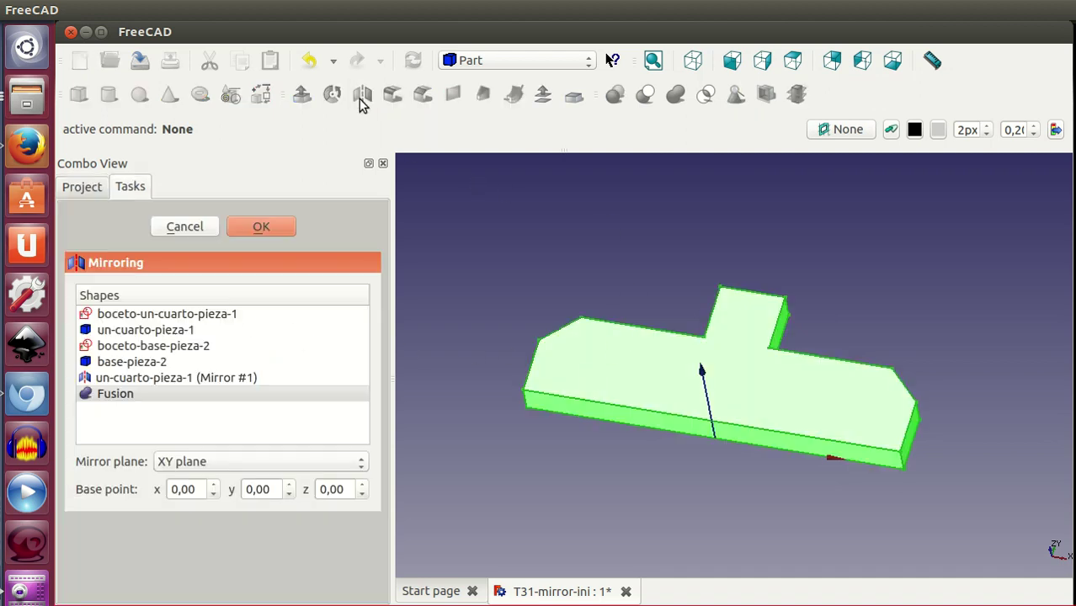
click(202, 461)
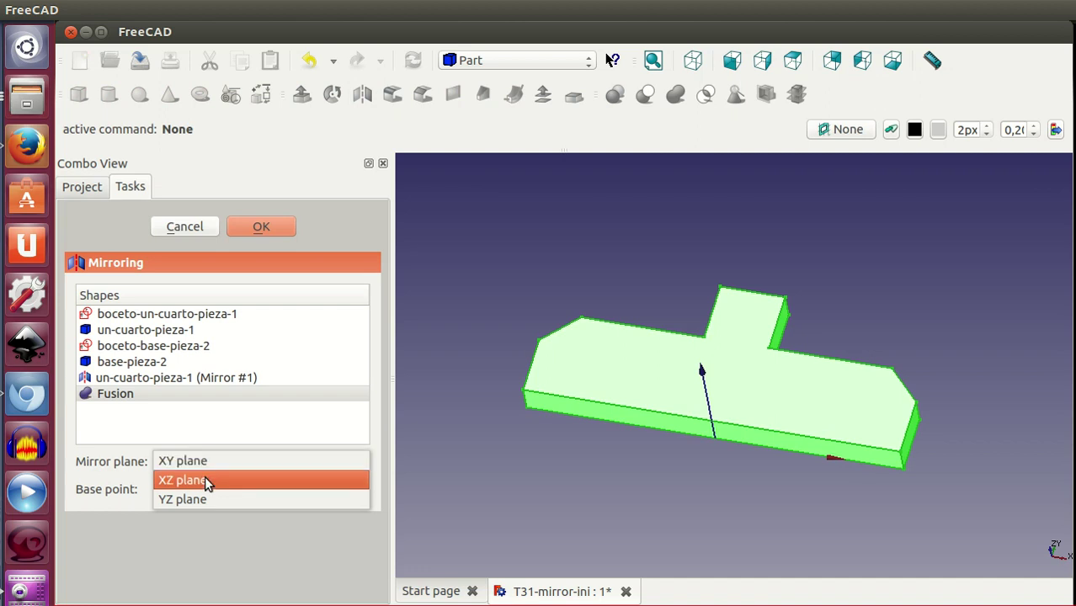
click(205, 478)
click(265, 228)
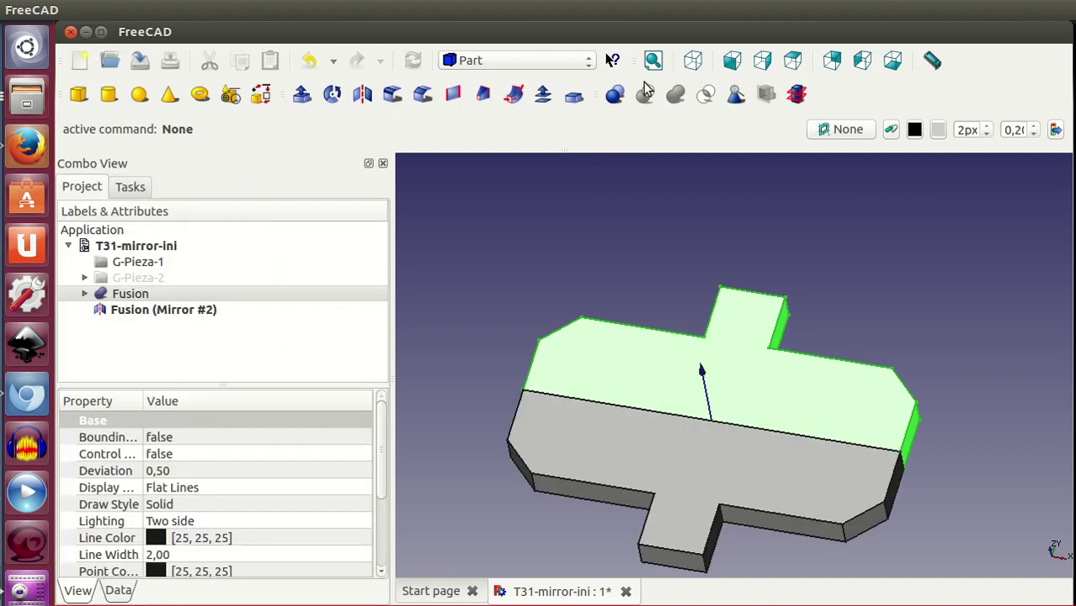
click(653, 60)
click(858, 234)
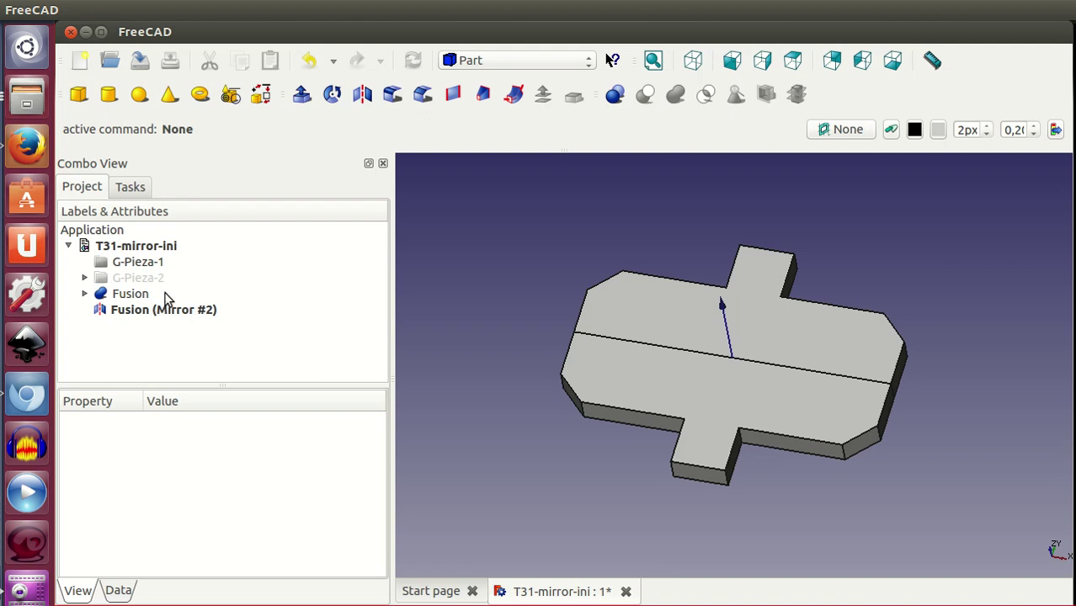
Union Fusion with Fusion (Mirror #2) into the complete Fusion001 plate
click(147, 294)
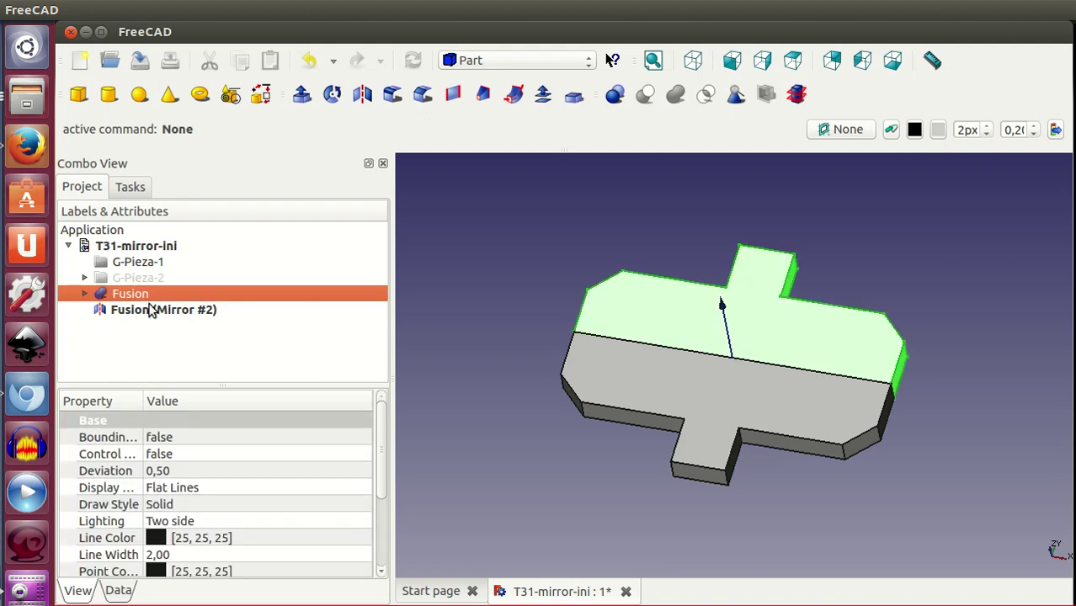
ctrl+click(151, 310)
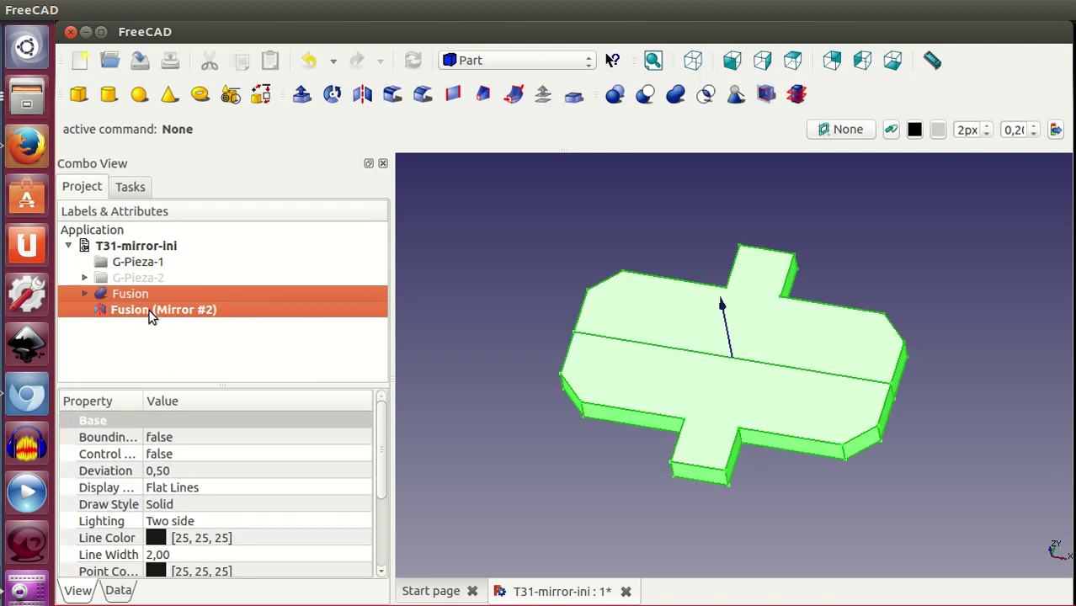
click(675, 95)
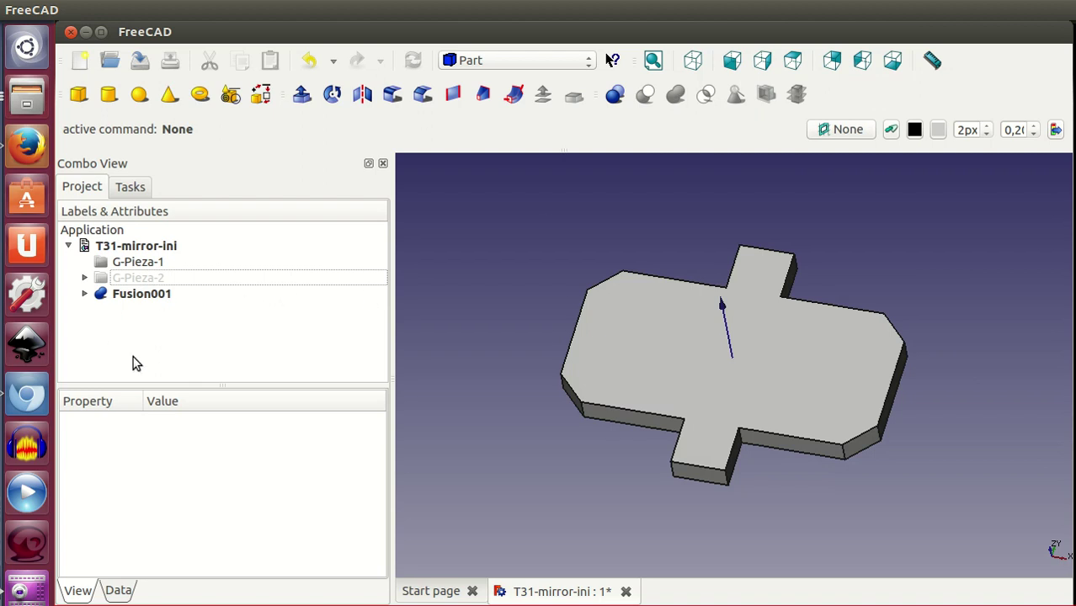
click(110, 293)
Move Fusion001 into G-Pieza-1 and expand un-cuarto-pieza-1 to show its sketch
drag(115, 302, 134, 262)
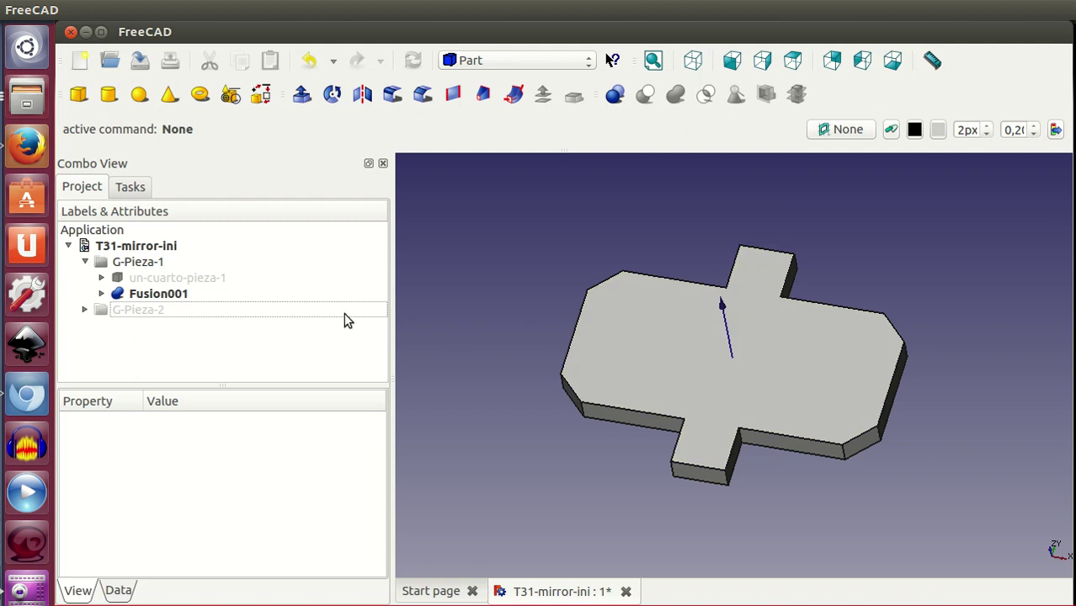
click(101, 278)
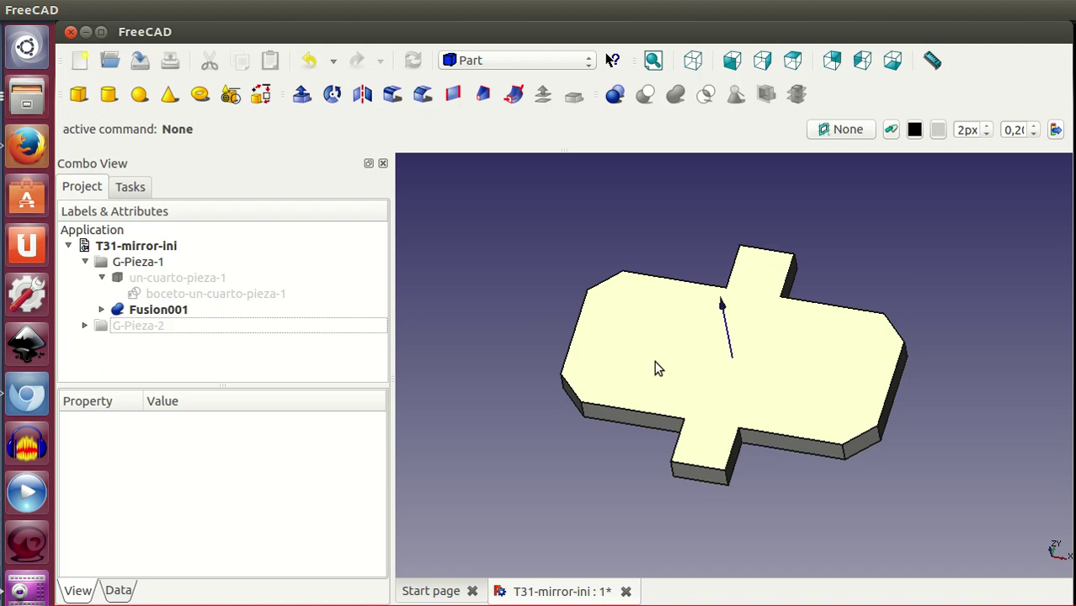
Open the quarter-piece sketch for editing and hide G-Pieza-1 to expose it
double_click(241, 293)
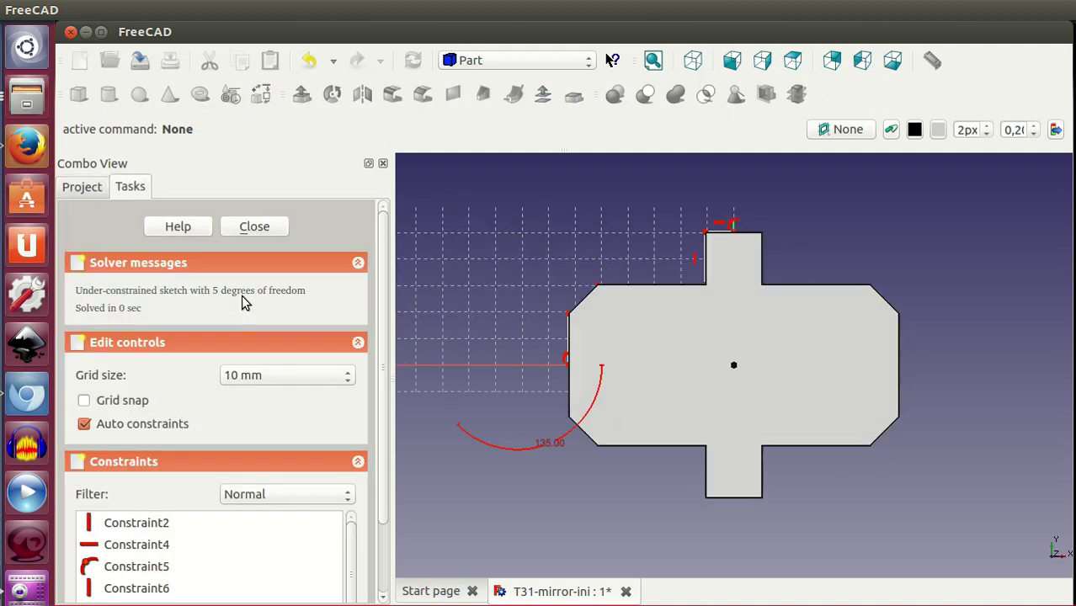
click(86, 188)
click(135, 261)
key(space)
scroll(669, 352, up, 2)
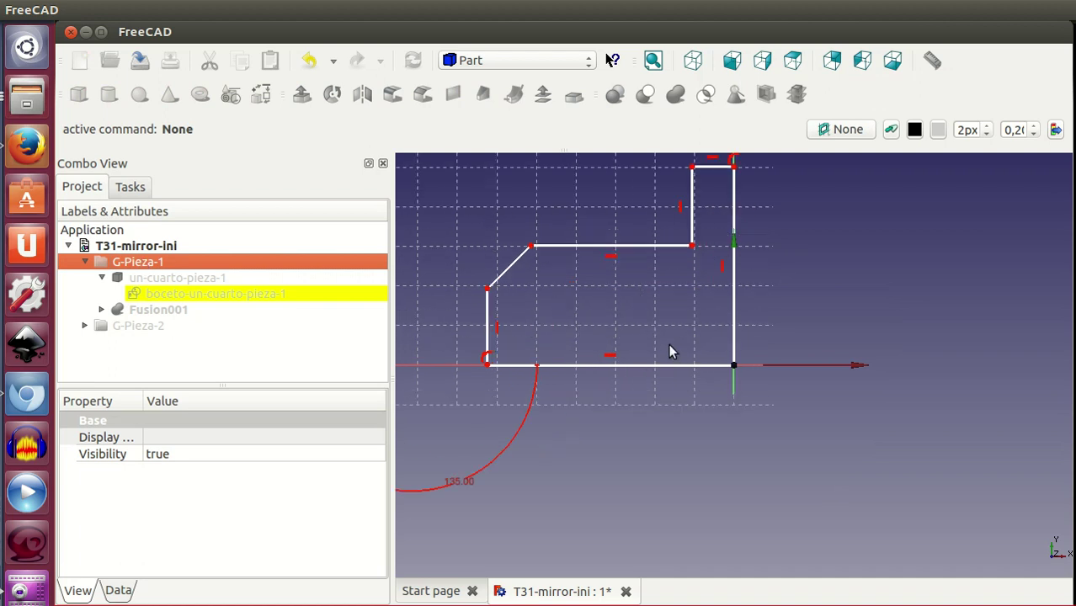
scroll(670, 350, down, 1)
click(611, 284)
Lower the inner horizontal edge, shift the chamfer corner right, and close the sketch
mouse_move(611, 284)
mouse_down()
mouse_move(623, 328)
mouse_move(608, 342)
mouse_up()
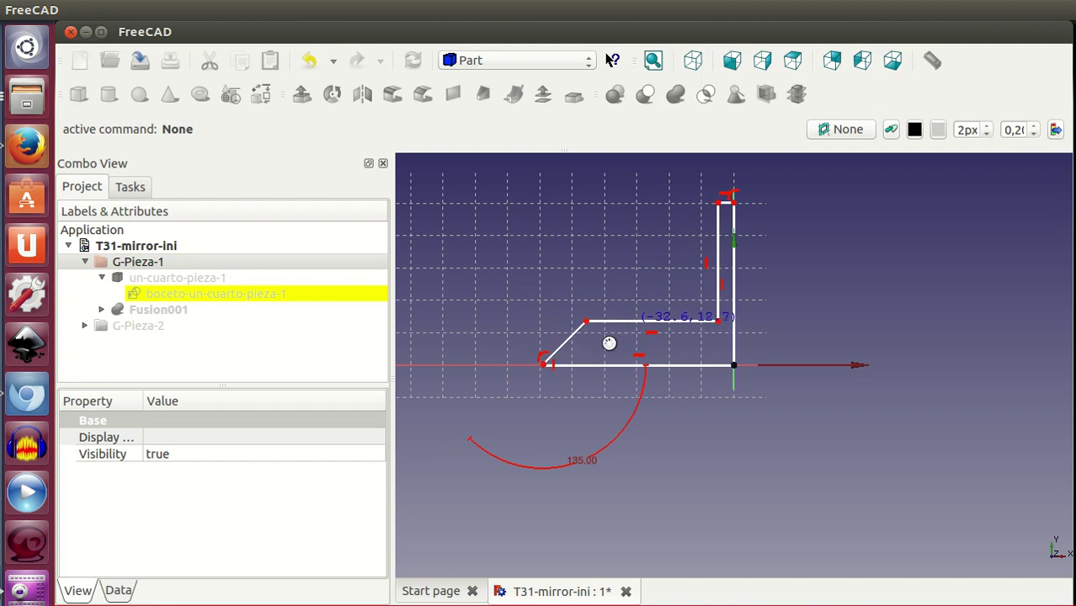
mouse_move(547, 364)
mouse_down()
mouse_move(596, 356)
mouse_move(522, 318)
mouse_move(643, 321)
mouse_up()
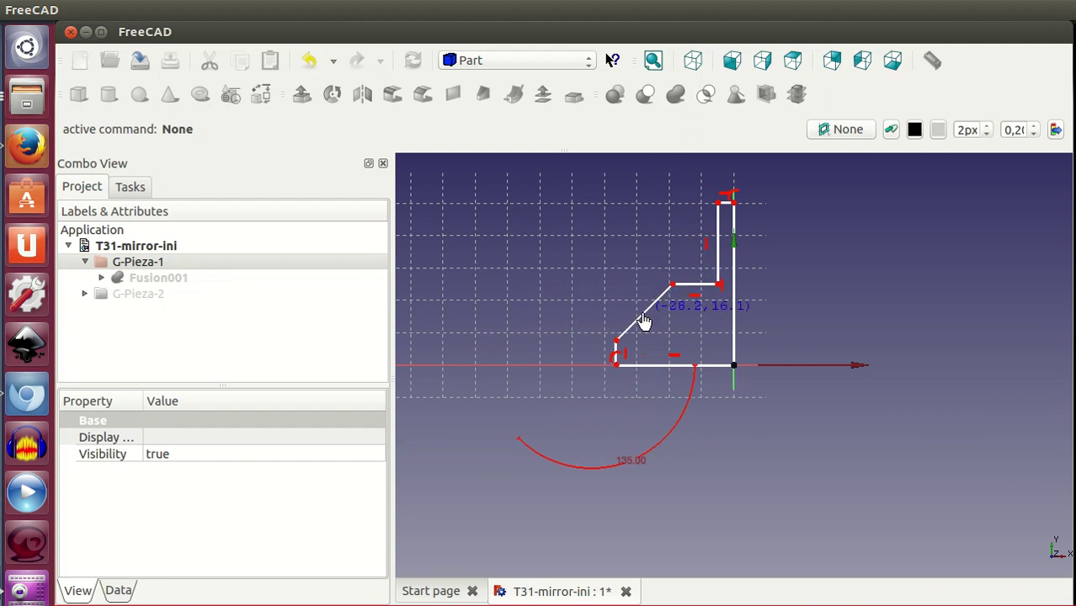
drag(643, 321, 656, 332)
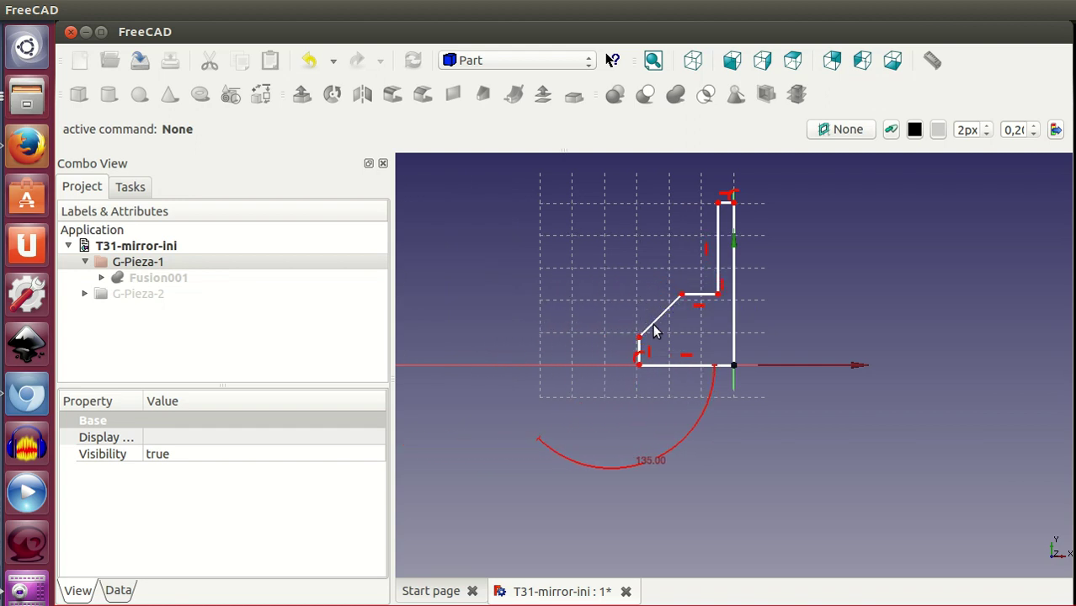
click(130, 186)
click(265, 229)
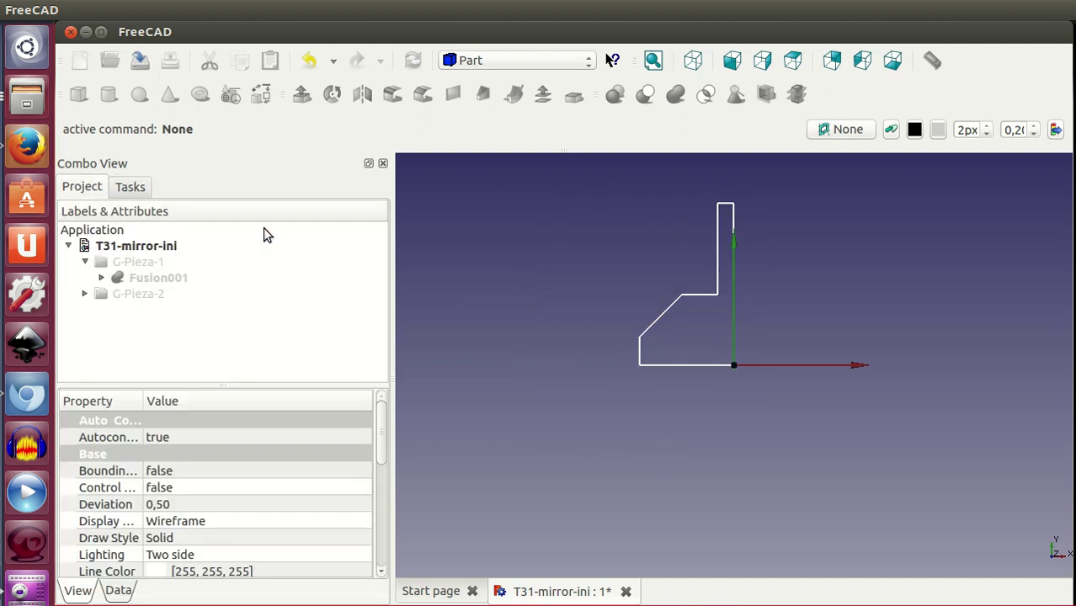
click(159, 278)
key(space)
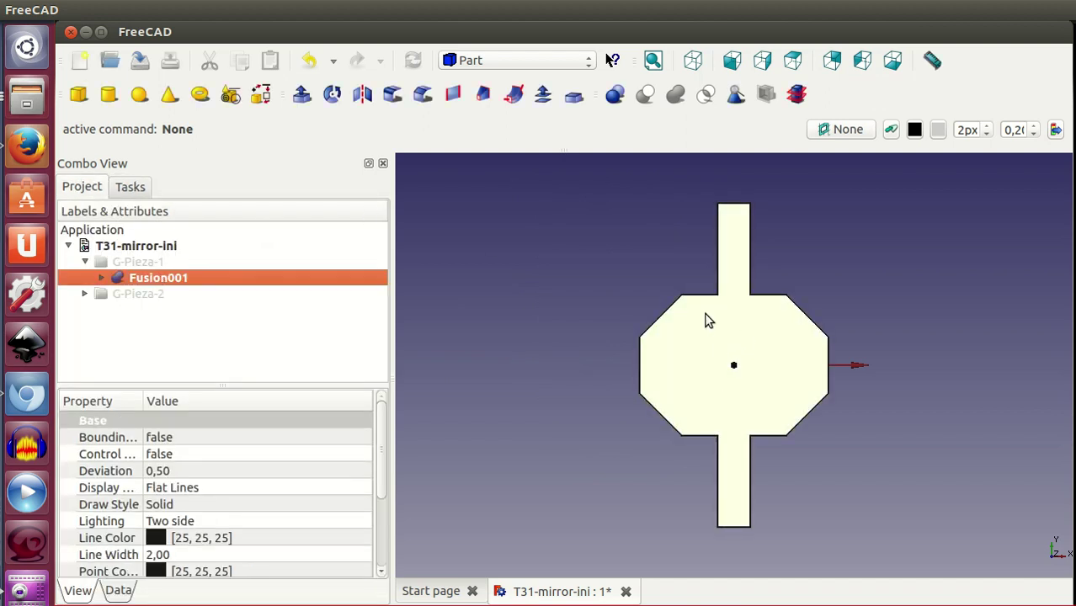
middle_drag(760, 496, 735, 462)
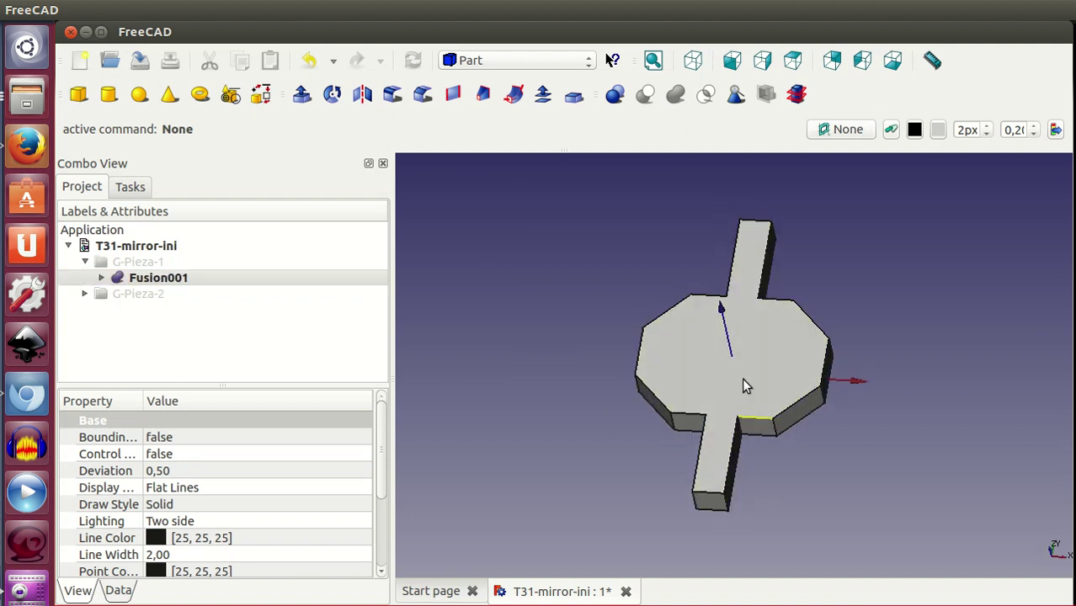
mouse_move(823, 489)
middle_down()
mouse_move(733, 455)
mouse_move(774, 471)
middle_up()
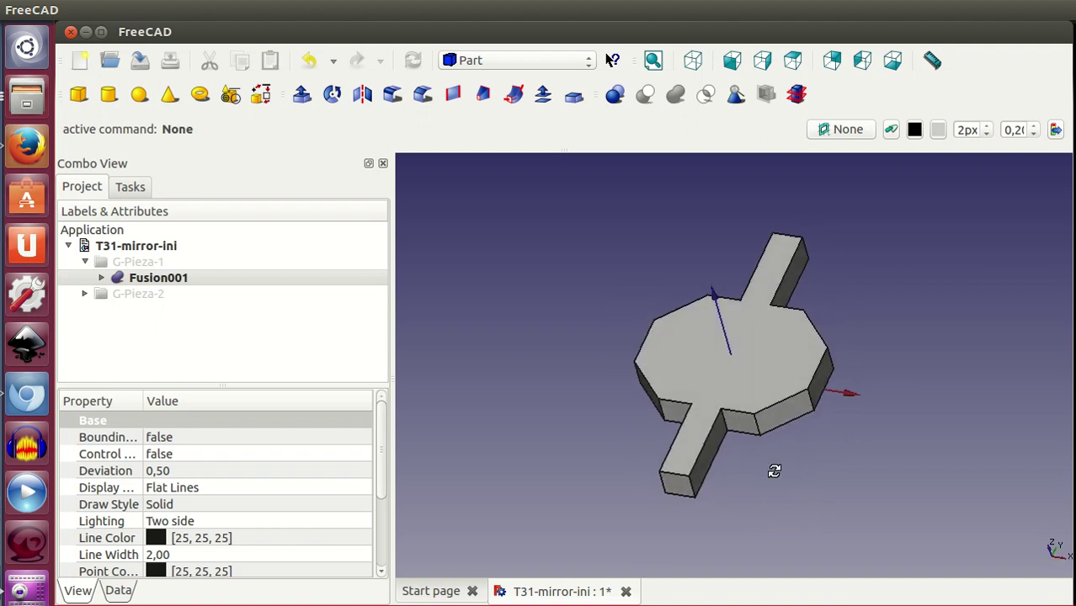
key(space)
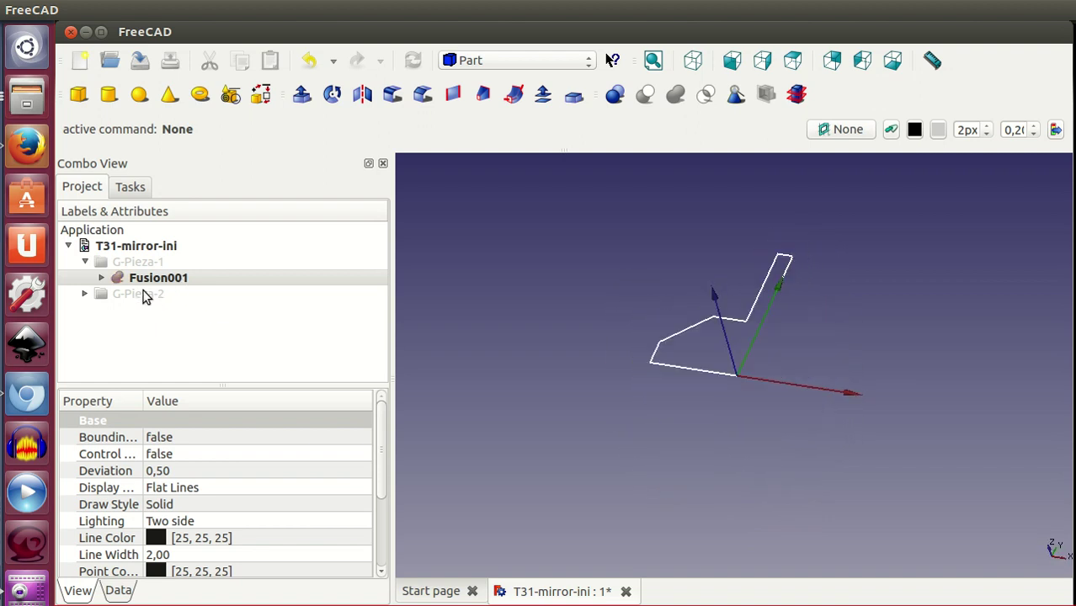
Expand Fusion001's history down to boceto-un-cuarto-pieza-1, then collapse G-Pieza-1
click(102, 278)
click(125, 294)
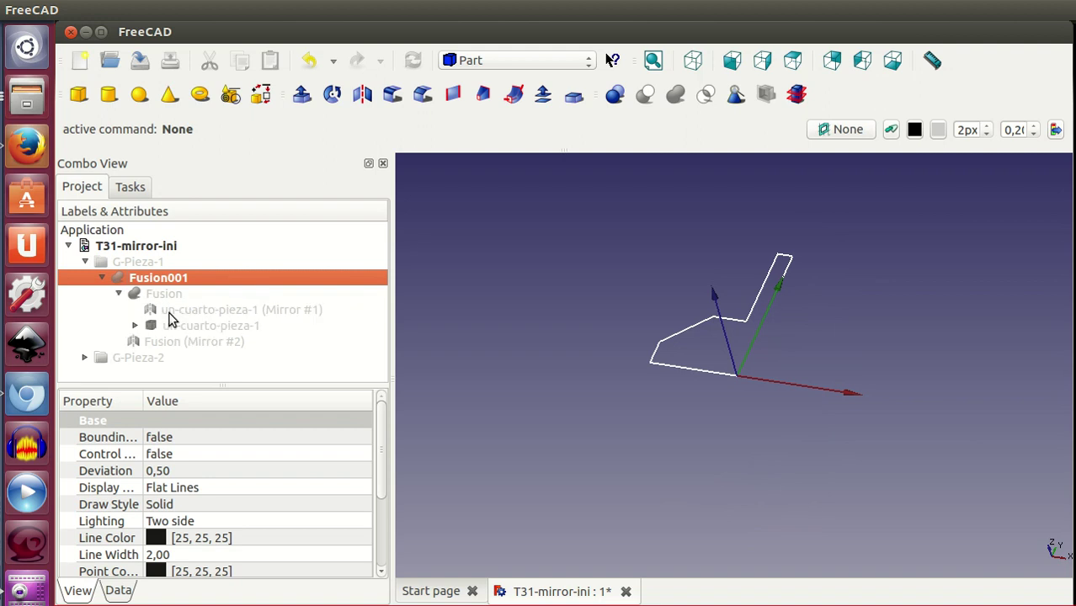
click(135, 325)
click(184, 341)
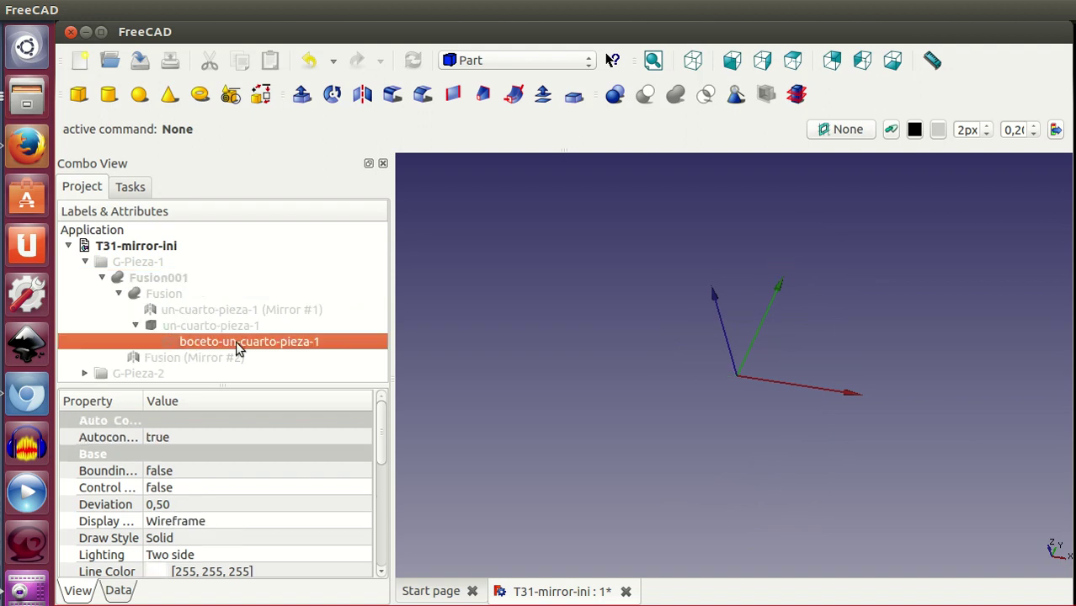
click(85, 262)
Expand G-Pieza-2, review base-pieza-2's pad unchanged, and orbit to view the slab
click(126, 278)
click(84, 278)
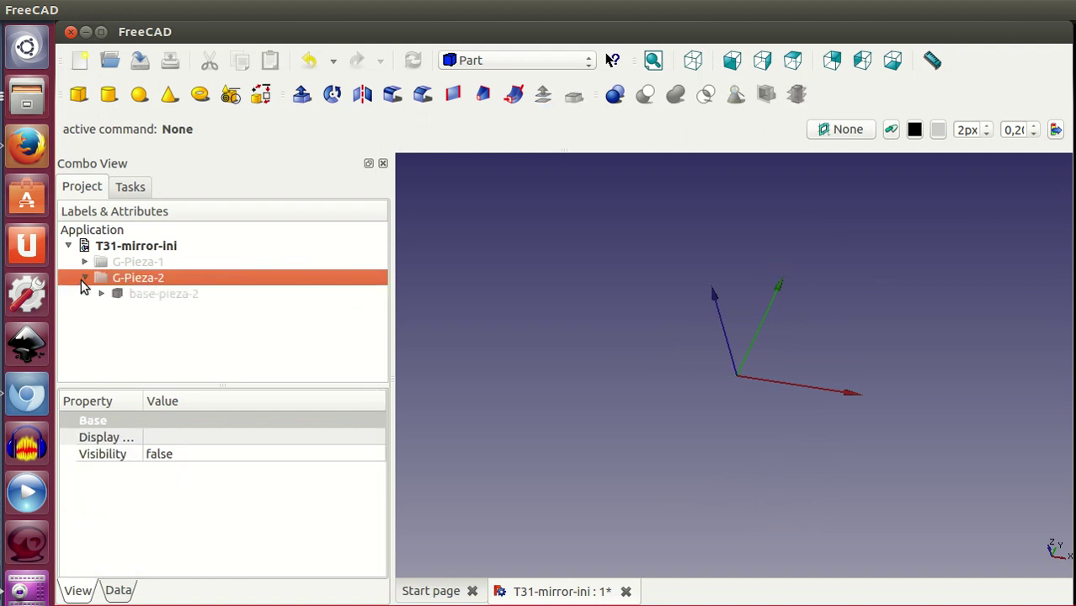
double_click(149, 294)
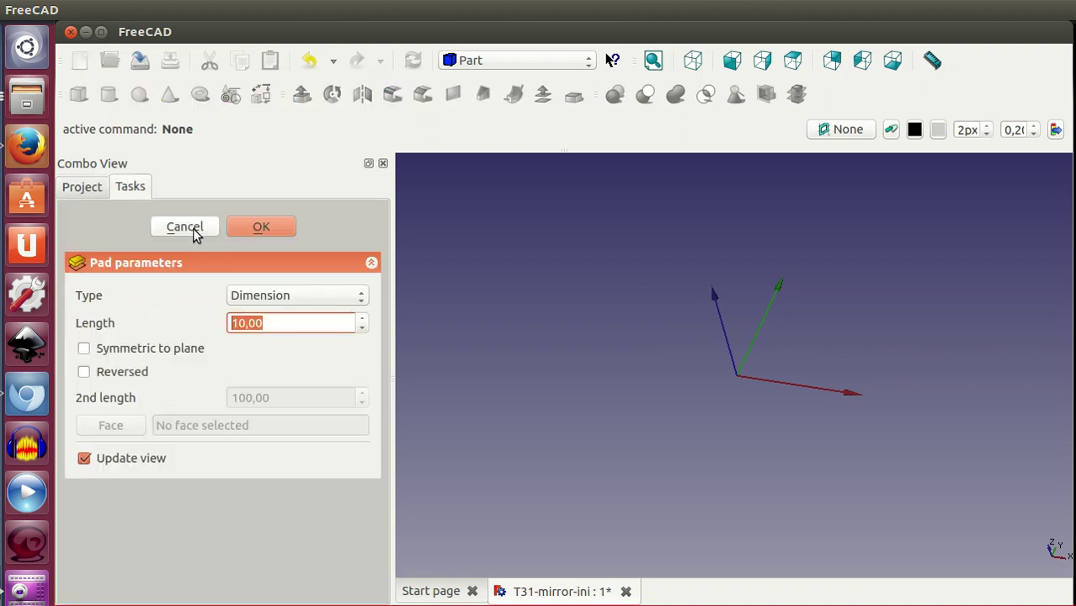
click(192, 228)
click(127, 295)
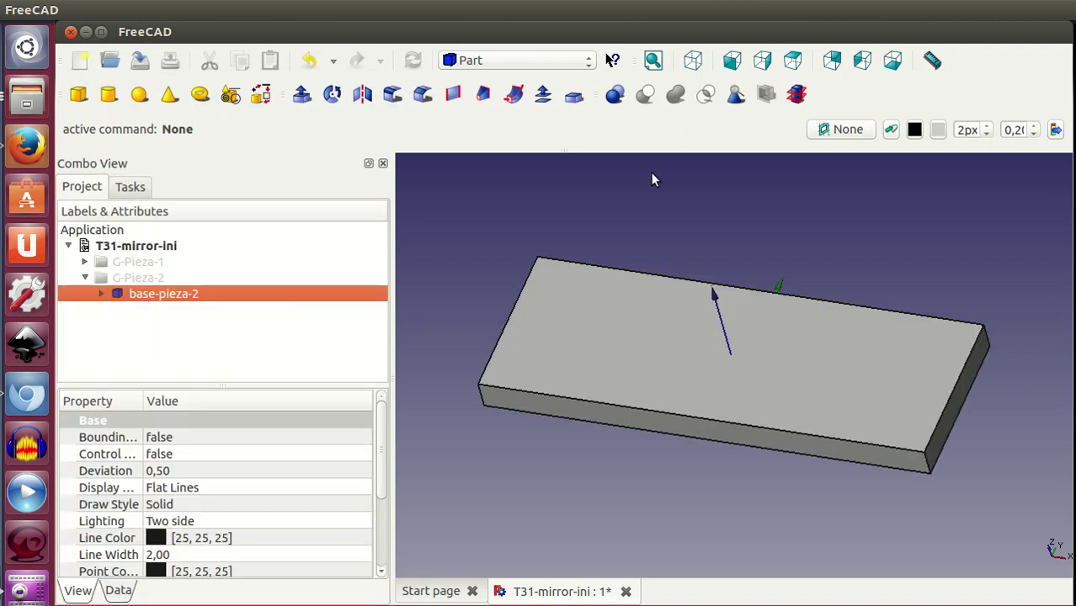
mouse_move(740, 479)
middle_down()
mouse_move(781, 493)
mouse_move(754, 516)
mouse_move(762, 523)
middle_up()
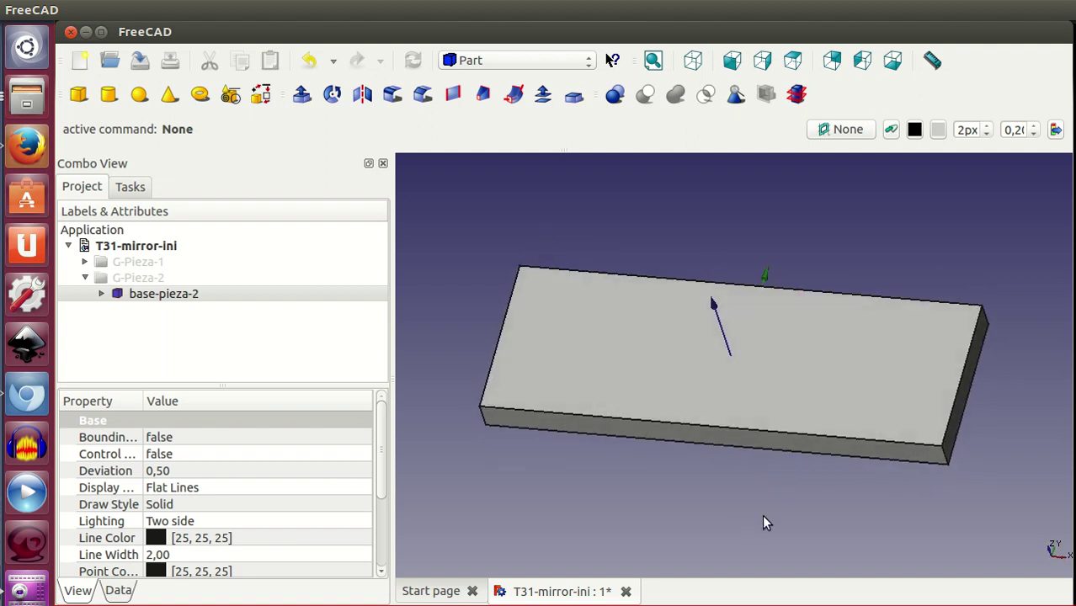
Start a new Part Design sketch on the slab's top face
click(627, 353)
click(524, 61)
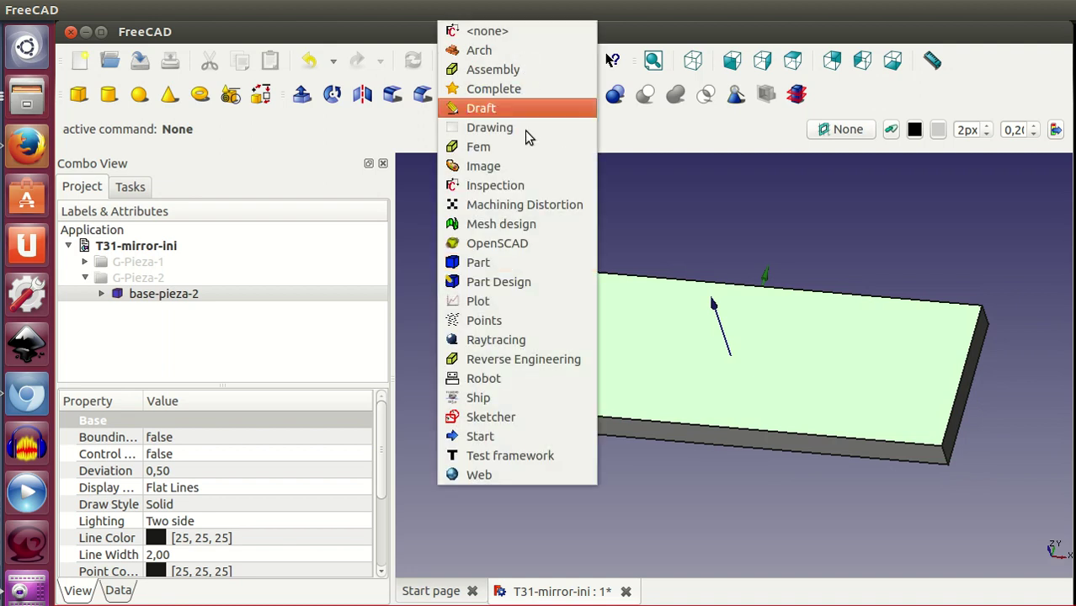
click(525, 280)
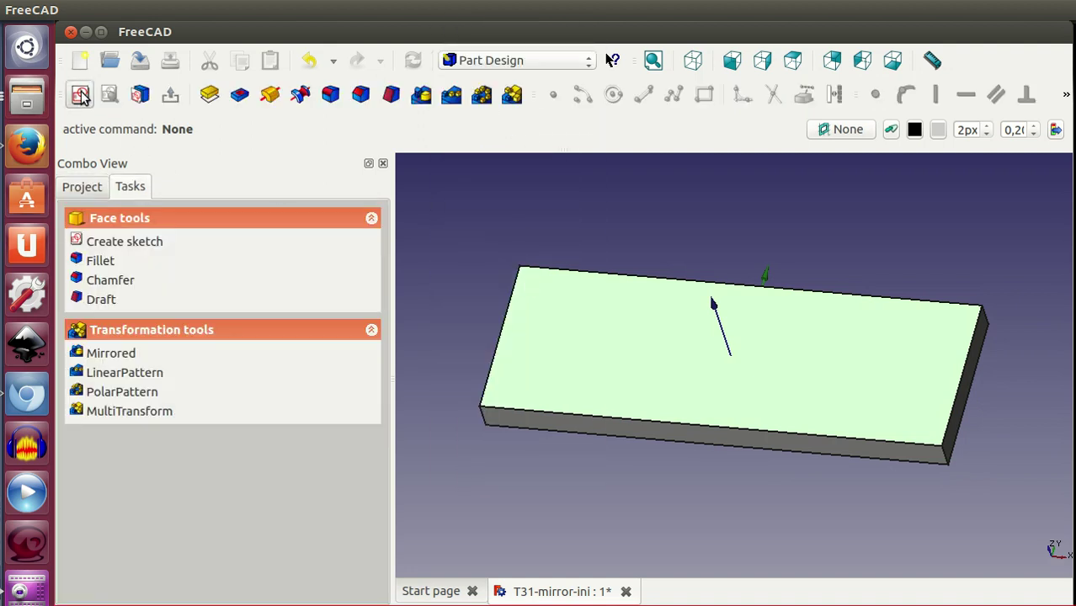
click(79, 93)
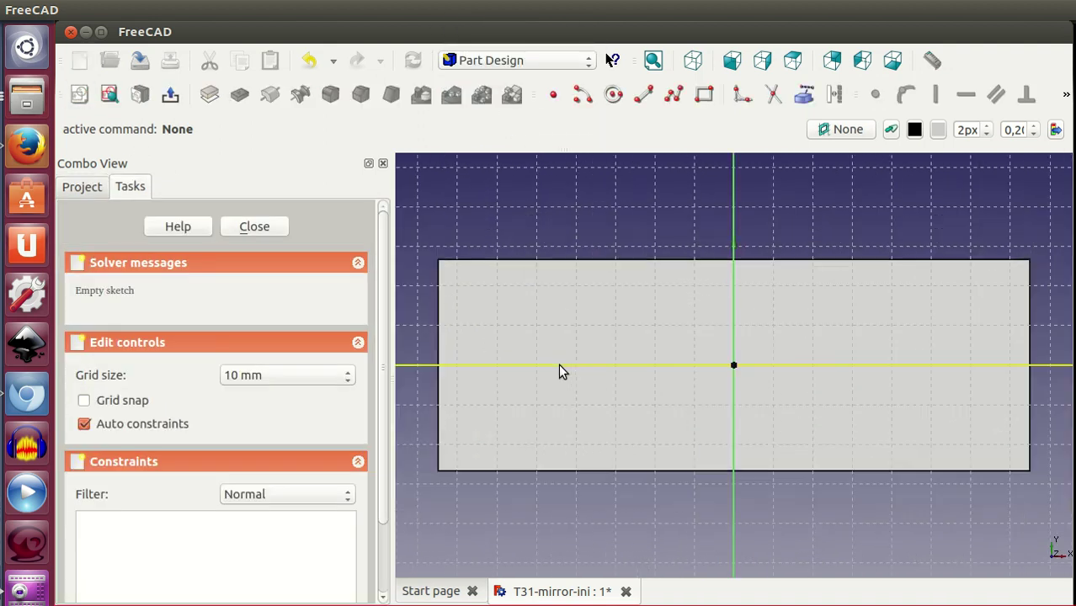
Draw a closed polyline triangle with a vertical left edge and tip on the horizontal axis
click(674, 98)
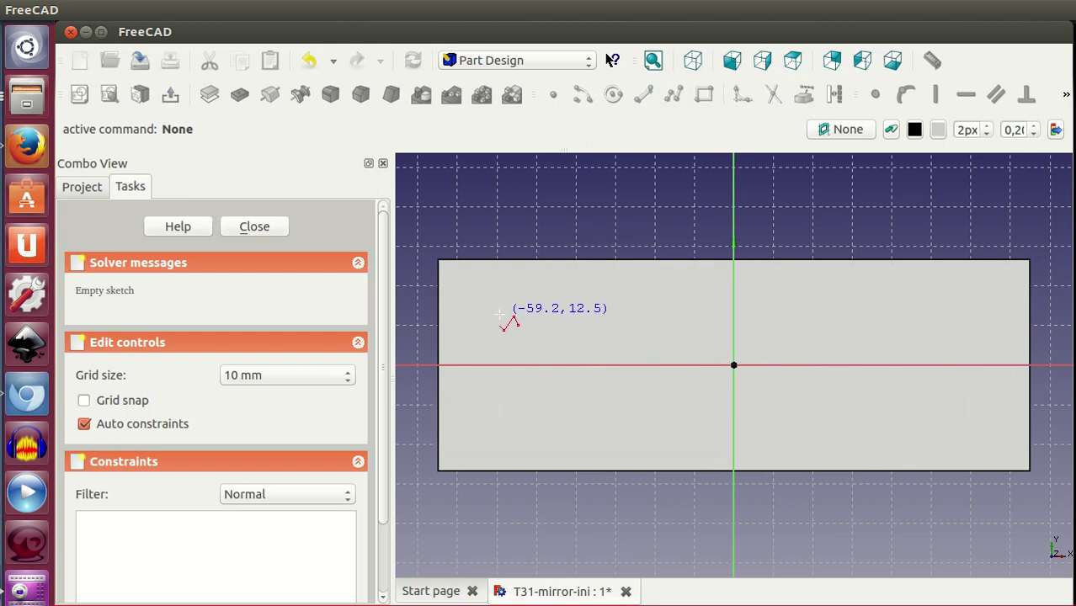
click(500, 314)
click(499, 420)
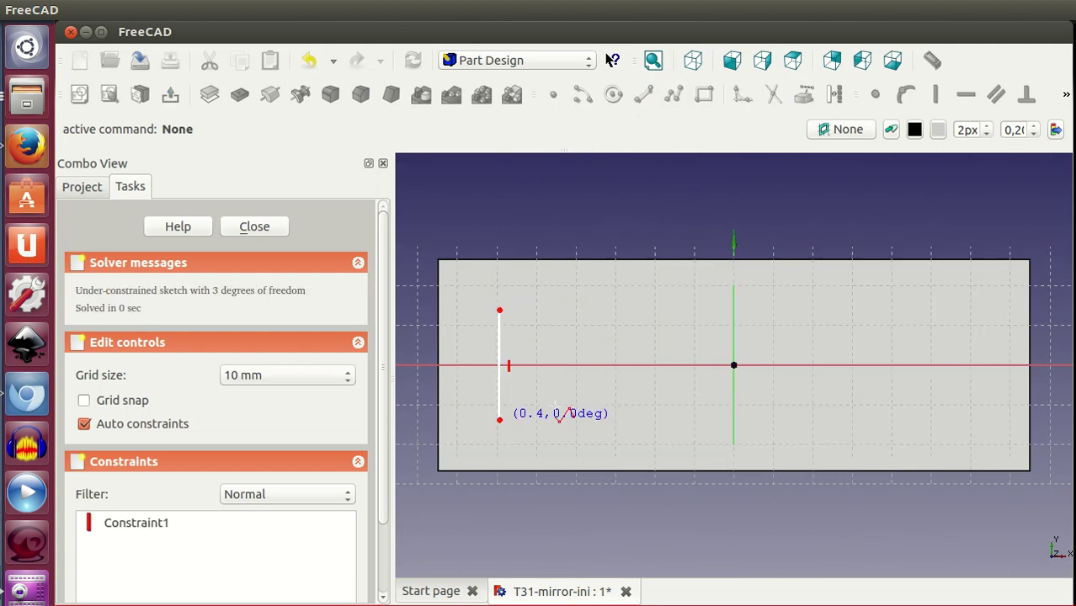
click(615, 364)
click(500, 312)
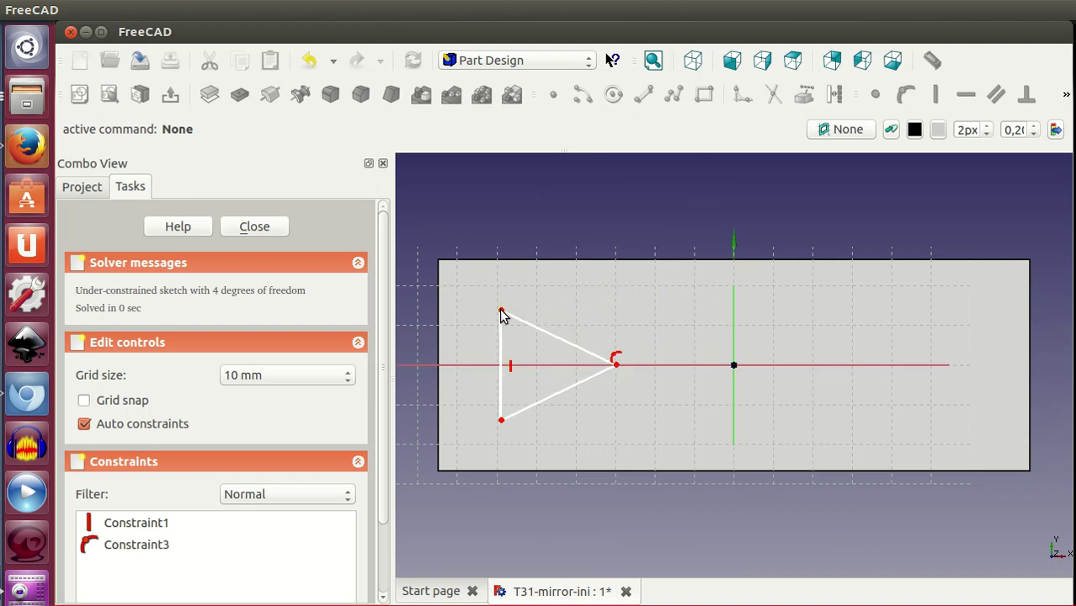
Constrain all three triangle edges equal and close the sketch
click(502, 337)
click(531, 325)
click(556, 393)
click(1066, 95)
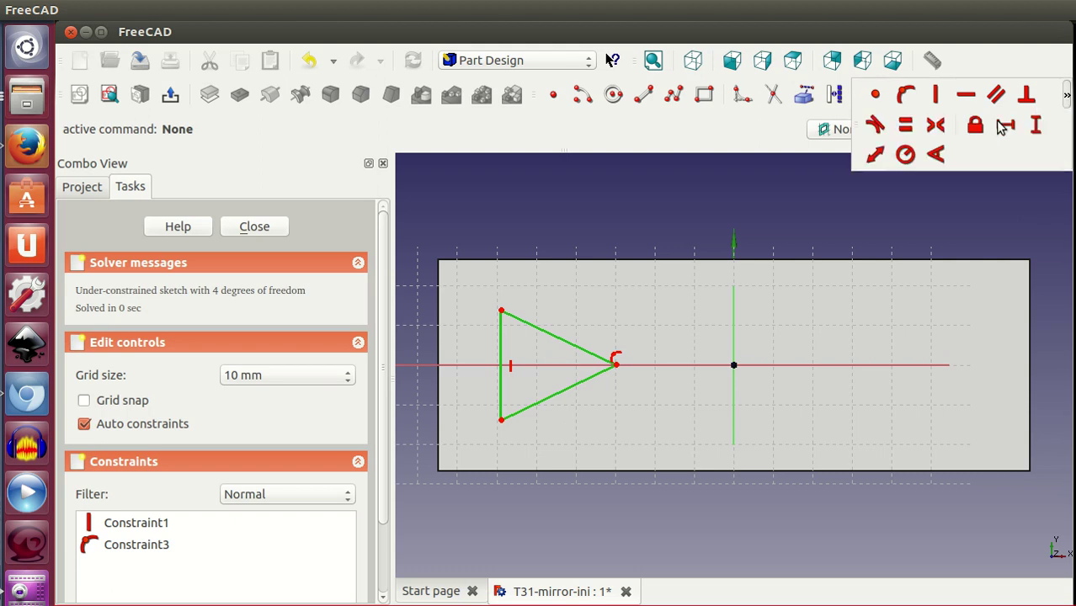
click(905, 125)
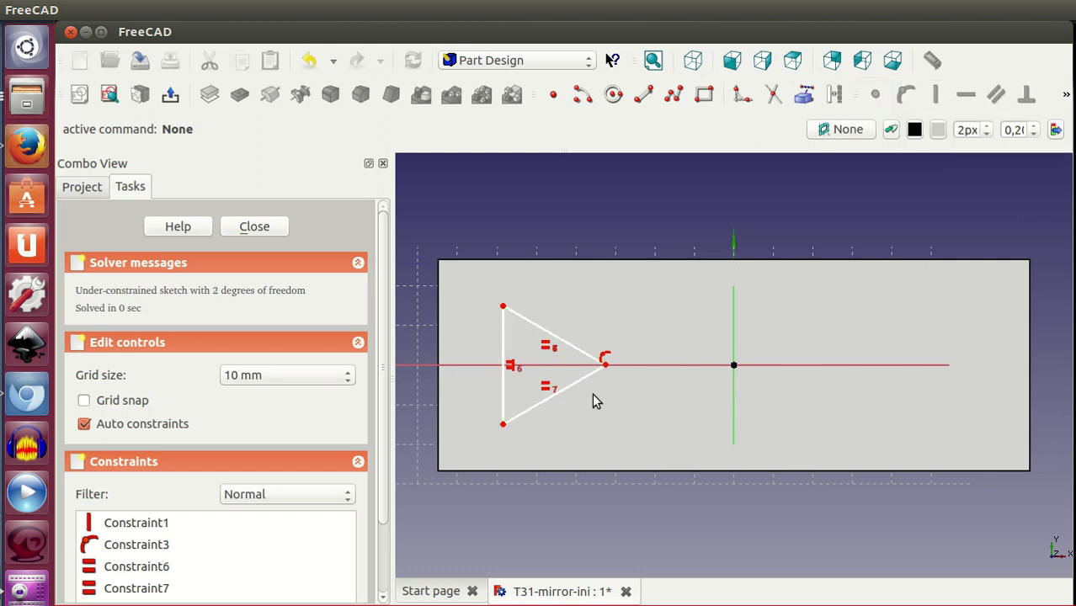
click(264, 227)
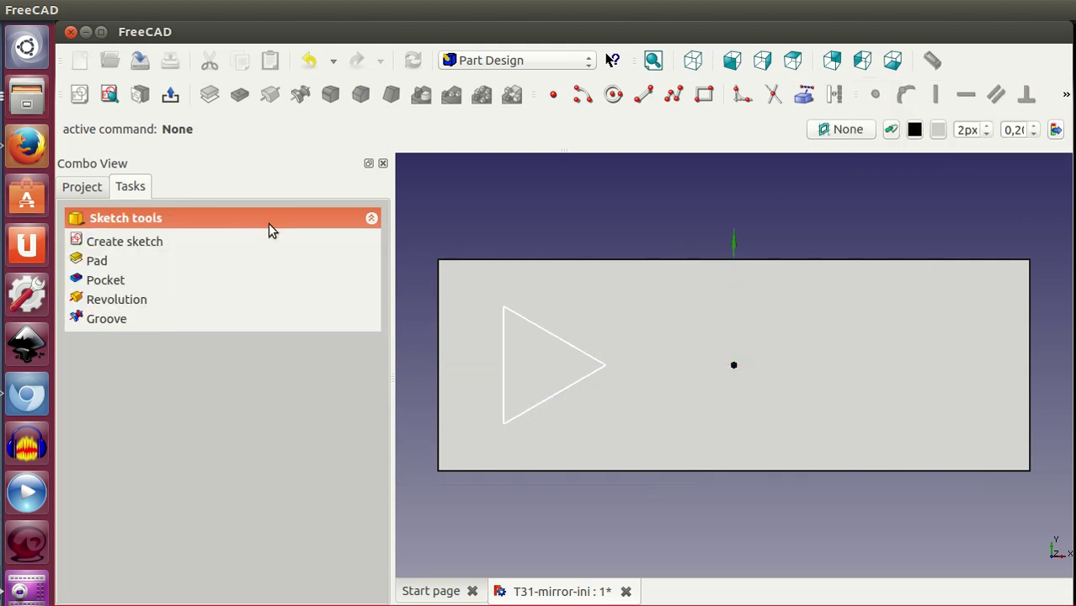
Pocket the triangle sketch Through all and view the plate isometrically
click(113, 280)
click(301, 299)
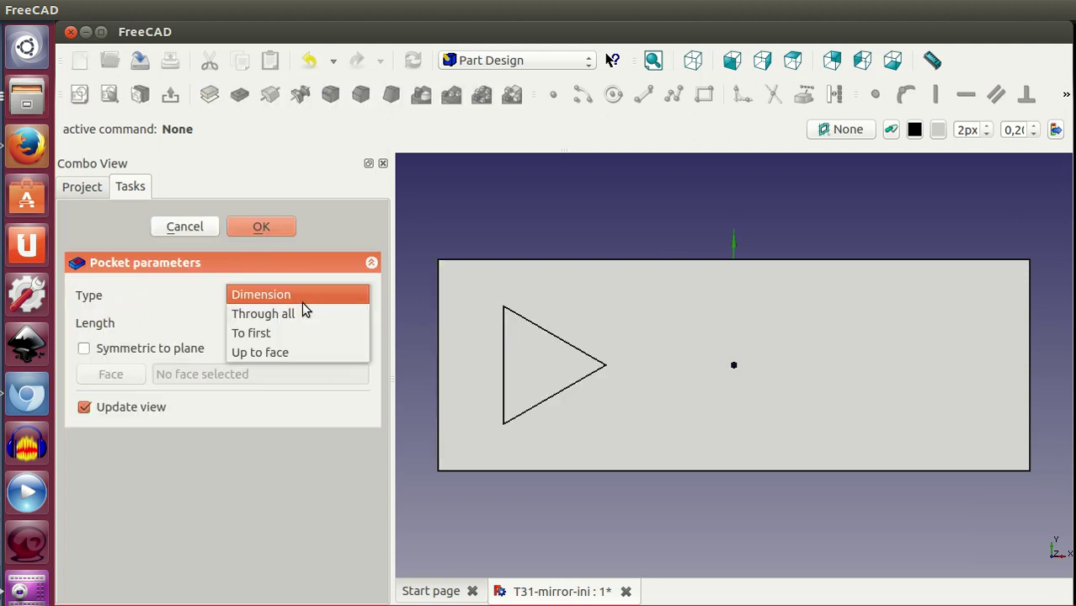
click(304, 322)
click(274, 228)
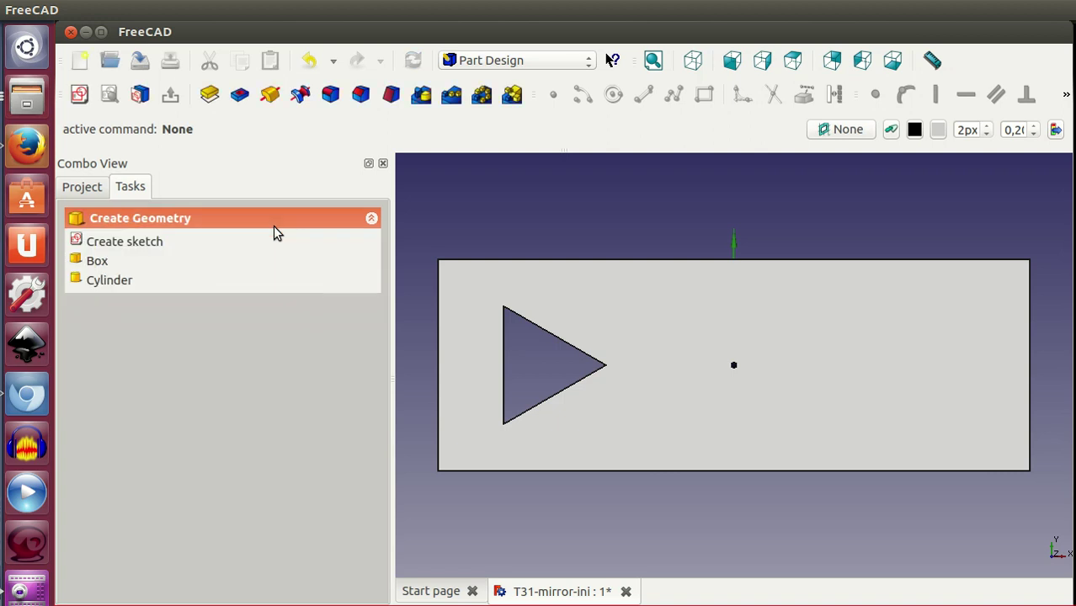
click(82, 186)
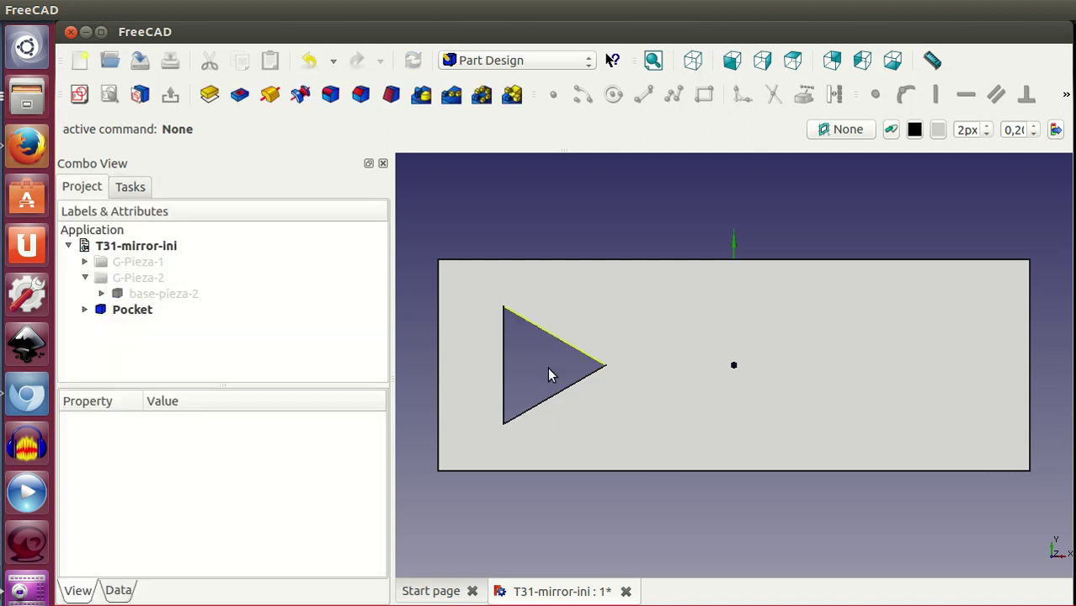
key(0)
middle_drag(869, 494, 903, 478)
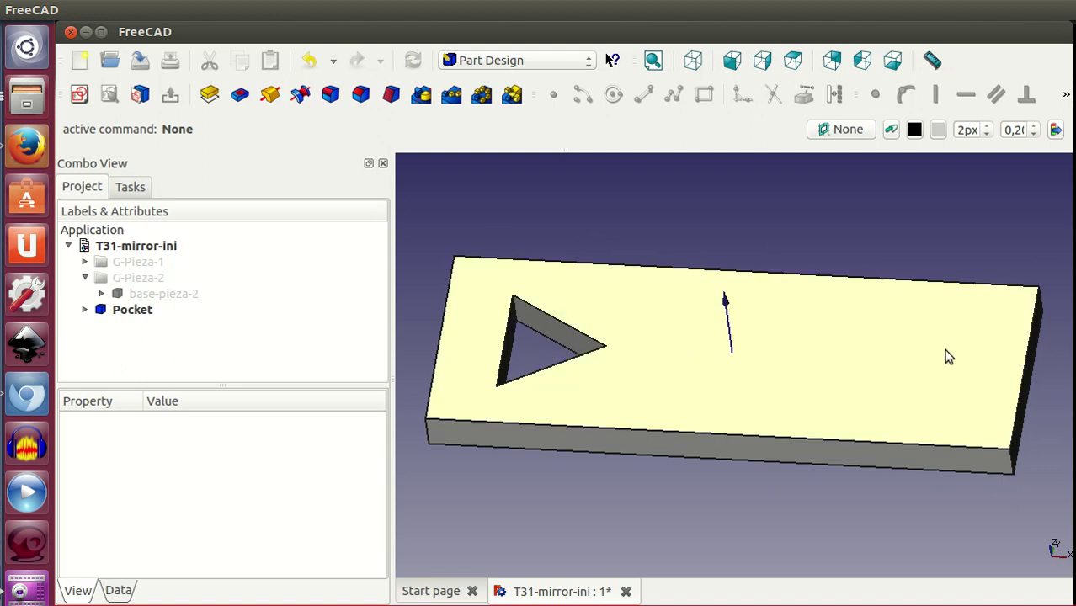
Mirror the Pocket across the vertical sketch axis and orbit to inspect both holes
click(142, 309)
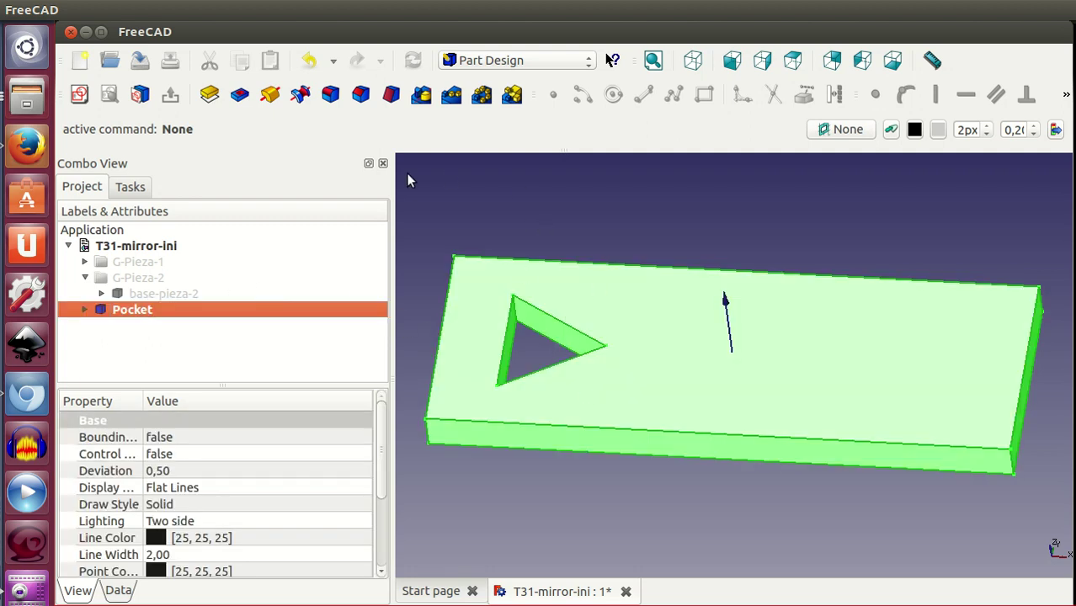
click(421, 96)
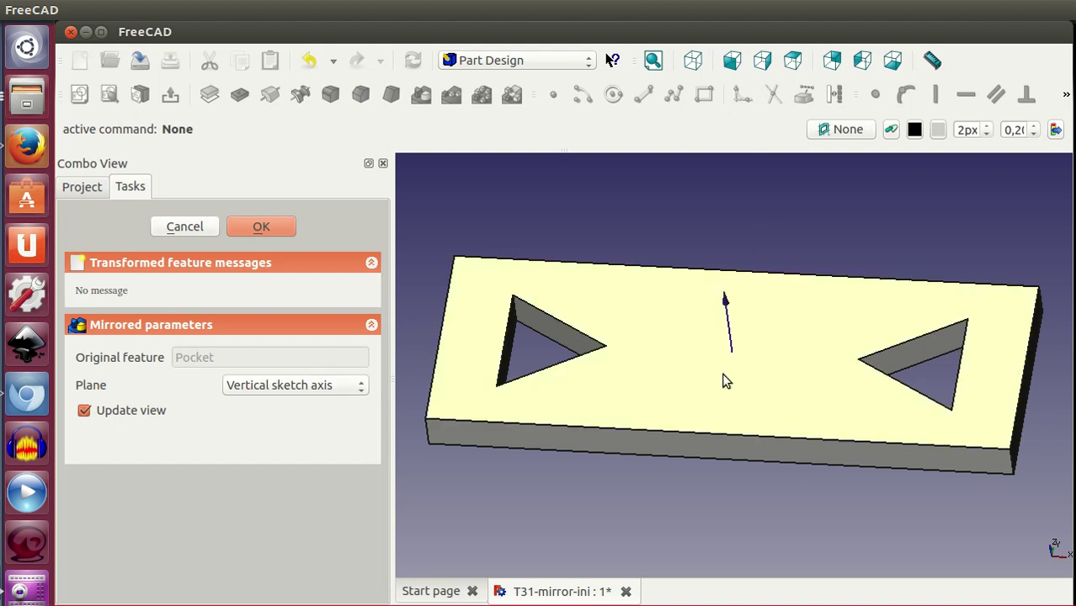
click(258, 227)
middle_drag(738, 499, 731, 510)
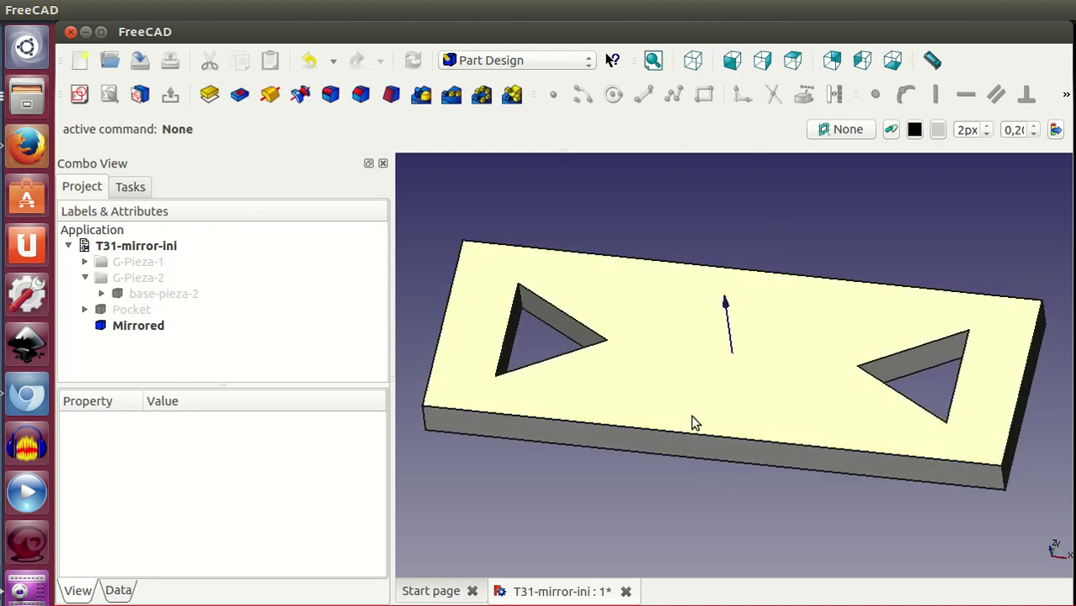
Drag Sketch002's triangle edges toward the centre to shrink it, then close the sketch
click(85, 309)
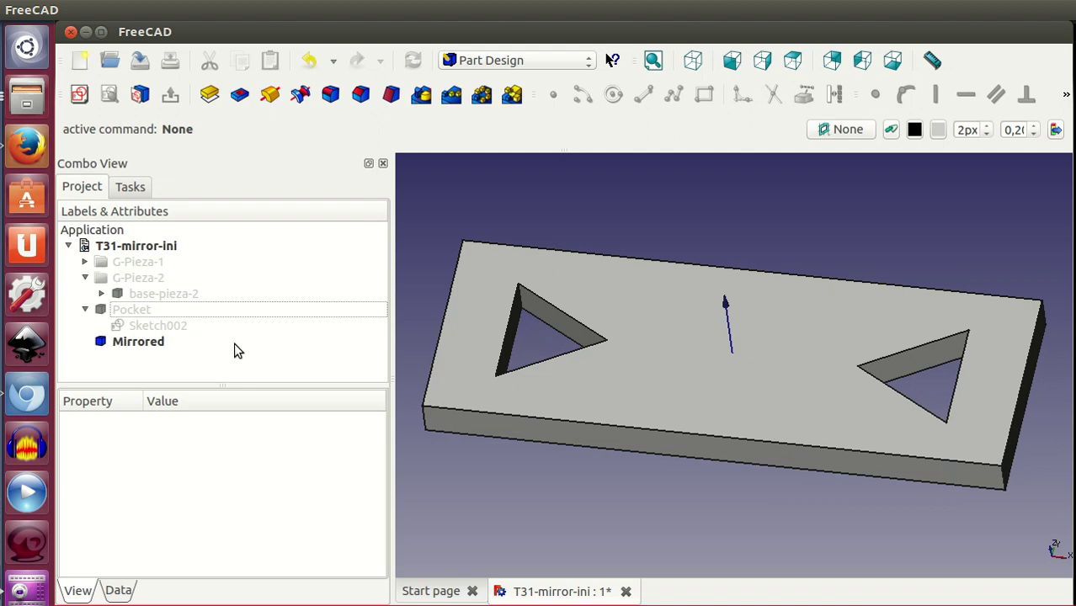
double_click(160, 326)
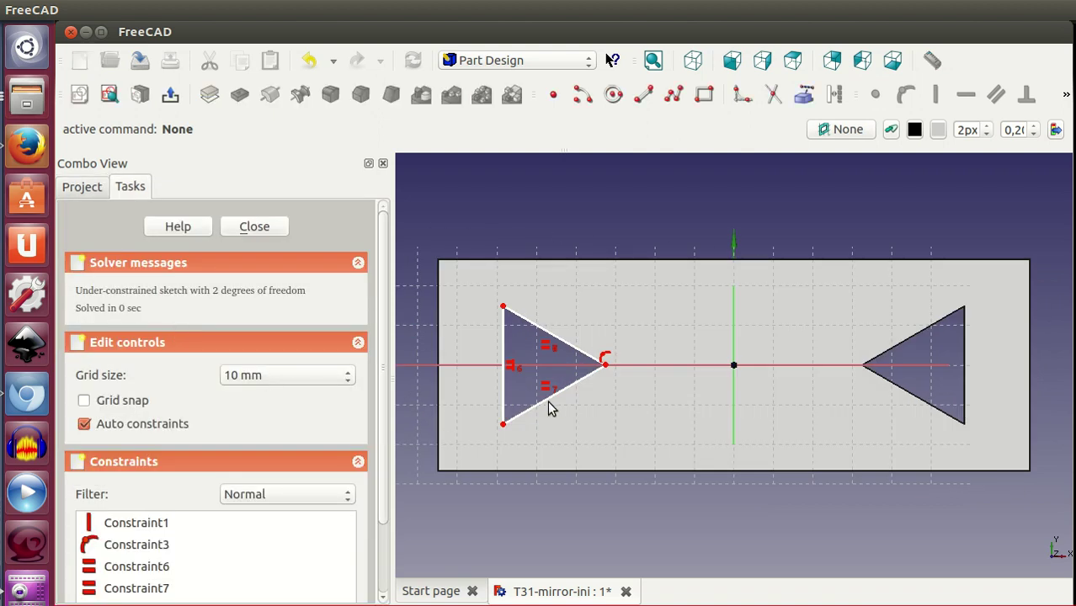
drag(505, 395, 599, 383)
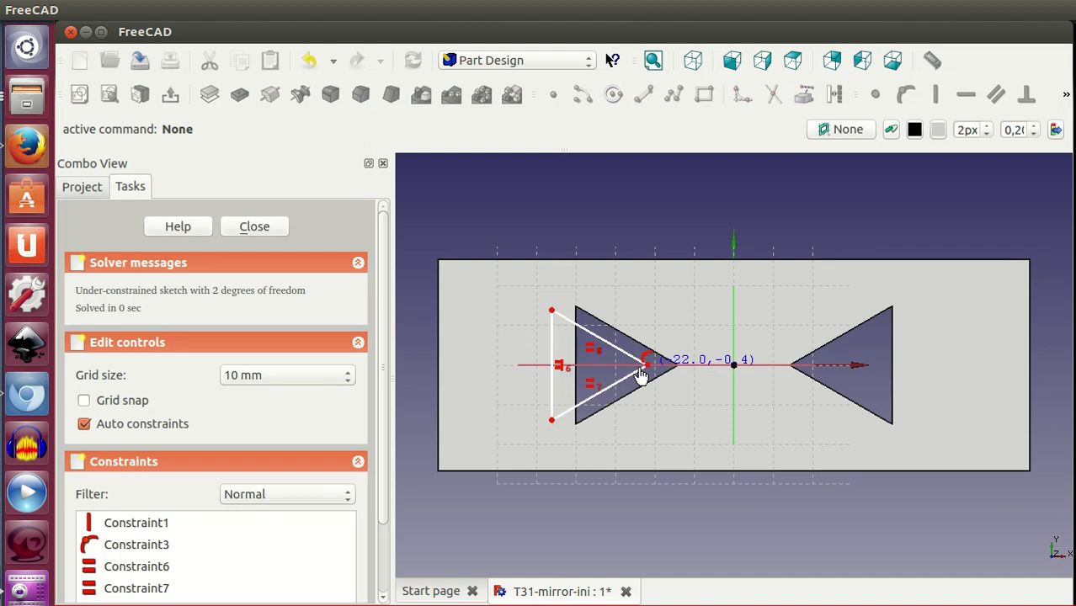
mouse_move(600, 383)
mouse_down()
mouse_move(521, 409)
mouse_move(514, 390)
mouse_move(631, 383)
mouse_up()
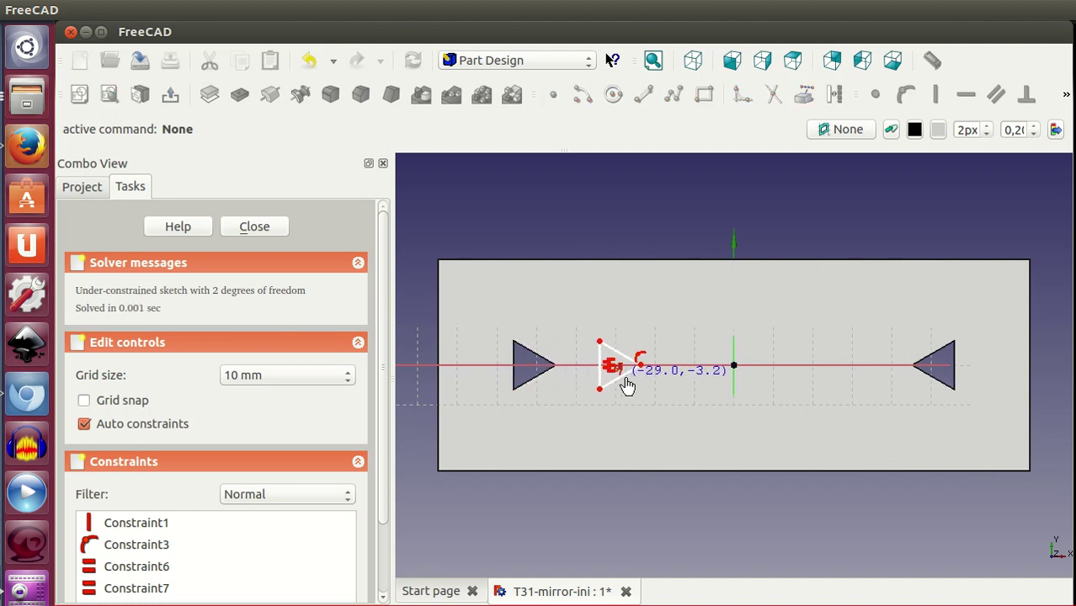
click(254, 226)
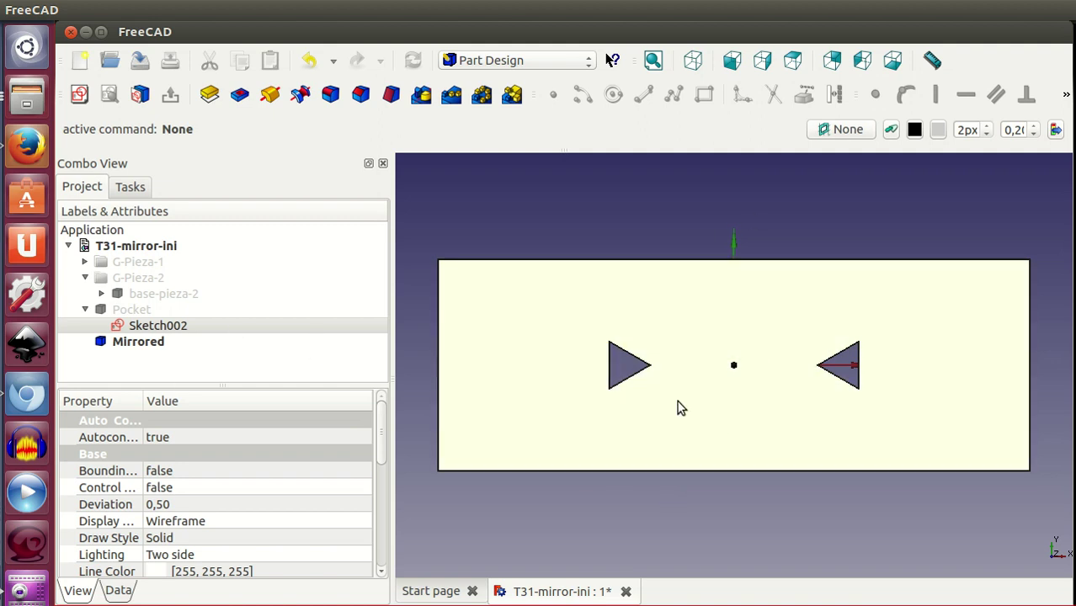
mouse_move(756, 506)
middle_down()
mouse_move(741, 459)
mouse_move(718, 454)
middle_up()
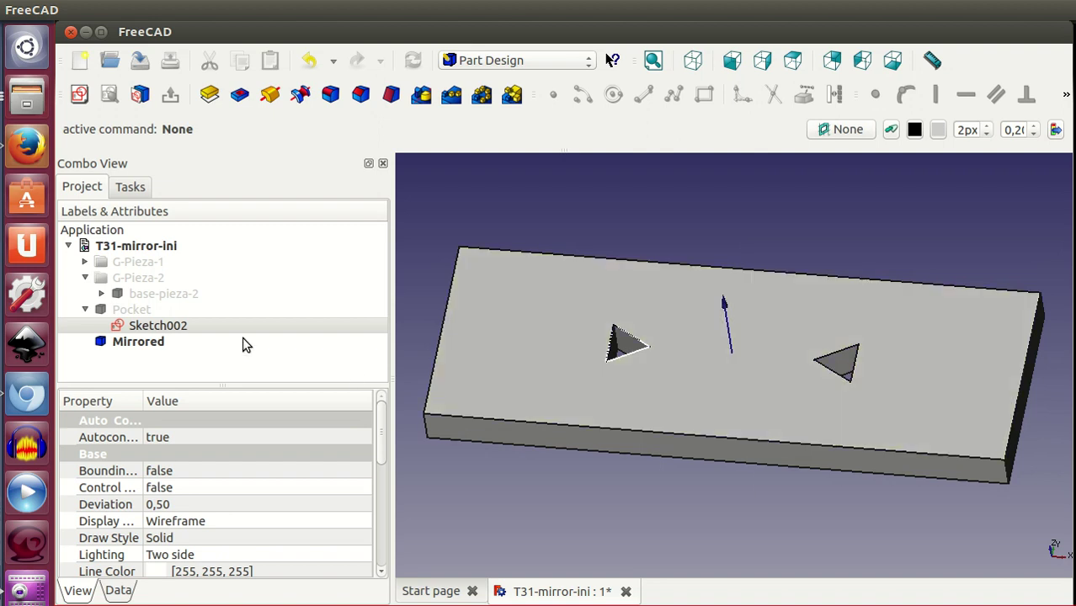
Put Pocket and Mirrored into the collapsed G-Pieza-2 group and bring the image viewer over the model
click(124, 310)
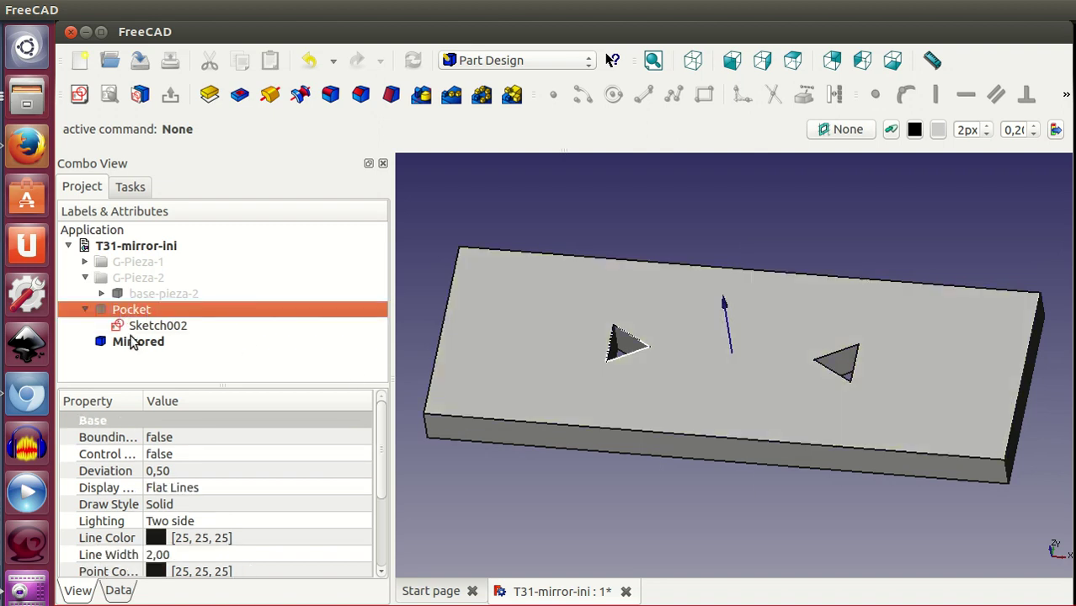
ctrl+click(132, 341)
mouse_move(135, 341)
mouse_down()
mouse_move(147, 284)
mouse_move(137, 278)
mouse_up()
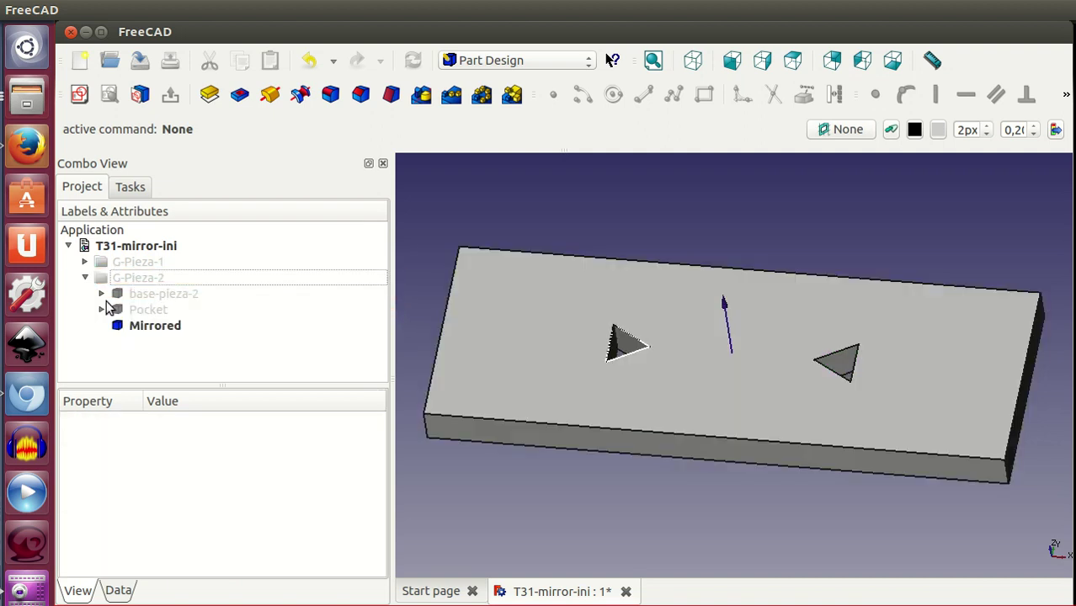
click(84, 277)
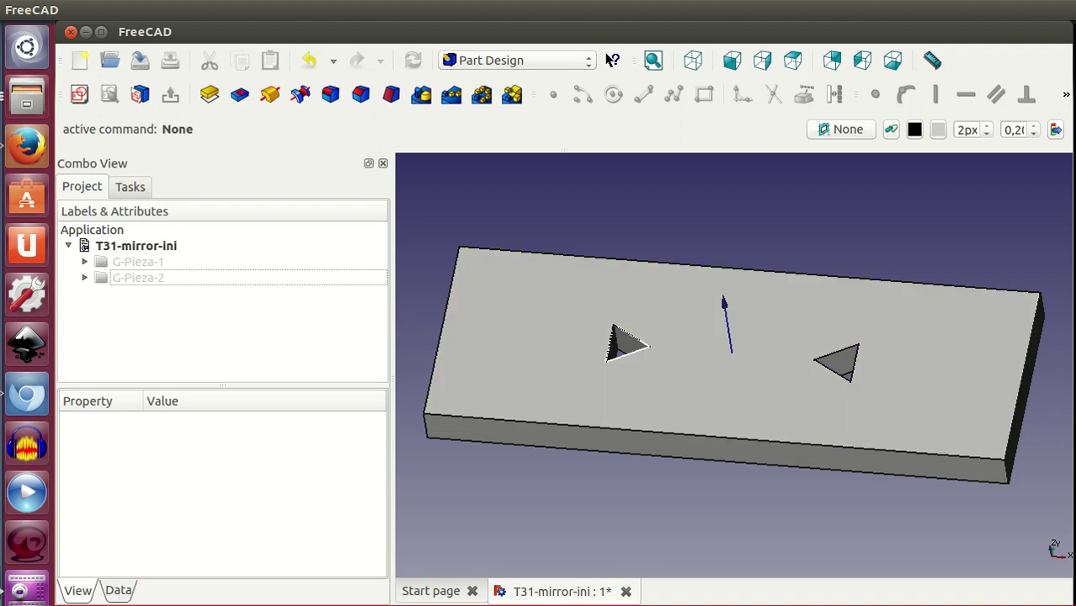
drag(1068, 74, 412, 74)
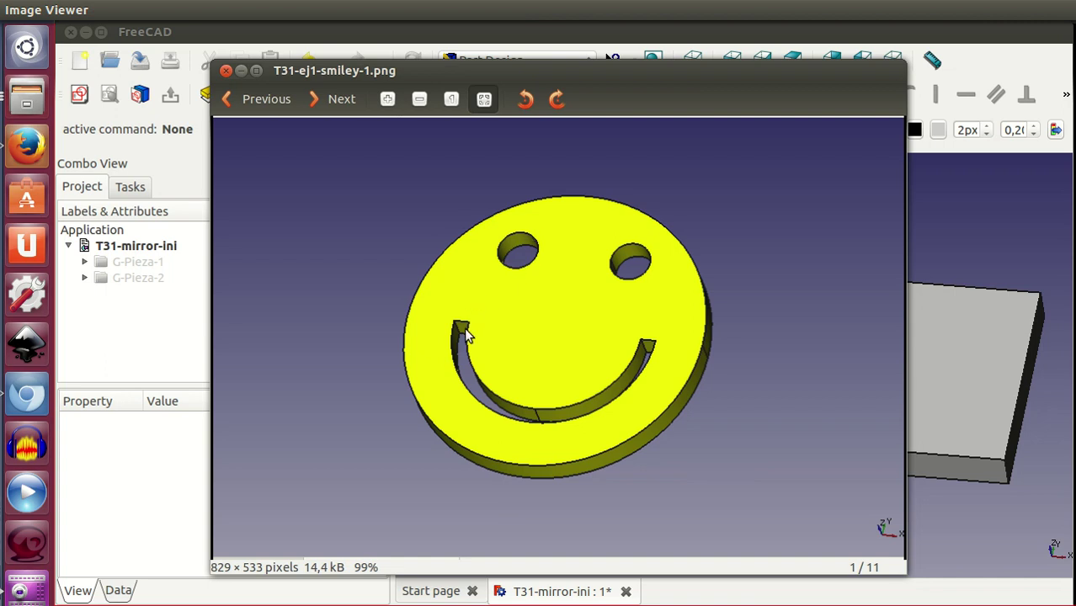
Step through the smiley images from 1/11 to 4/11, T31-ej2-corona-futaba-1.png
click(349, 102)
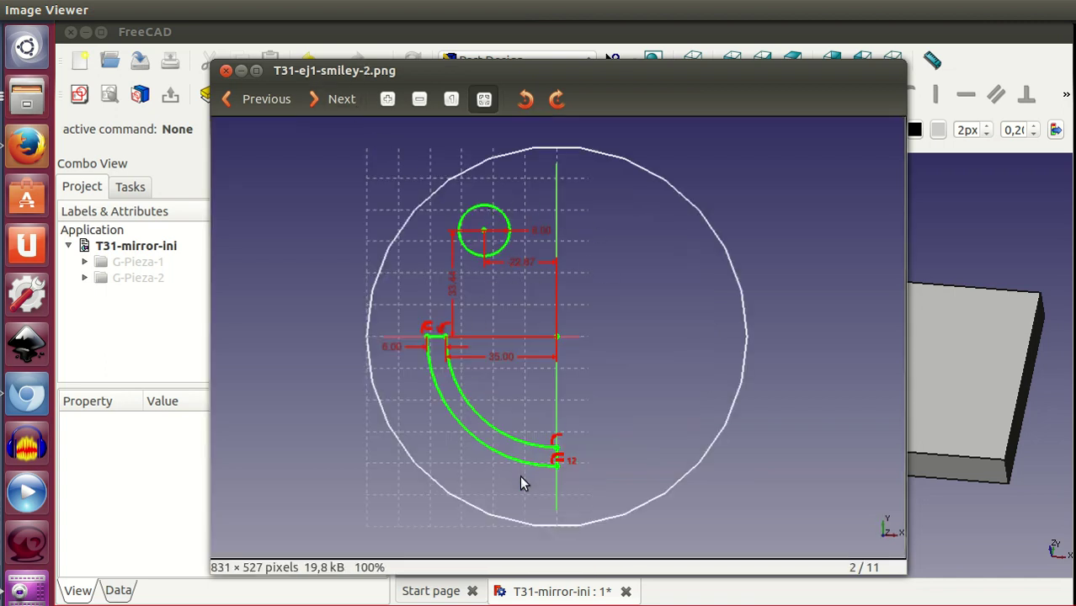
click(334, 101)
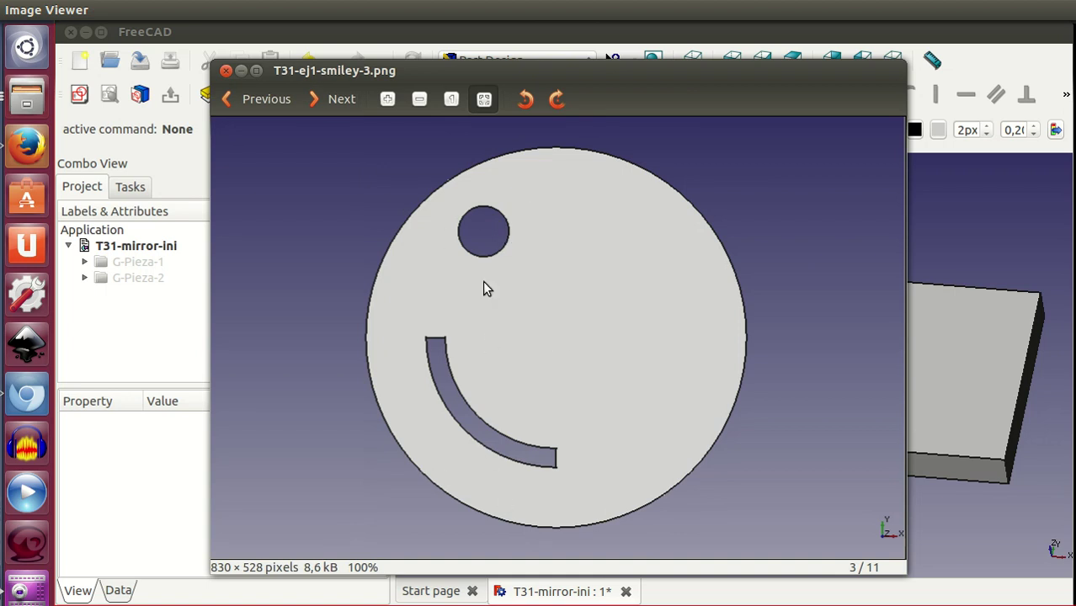
click(342, 100)
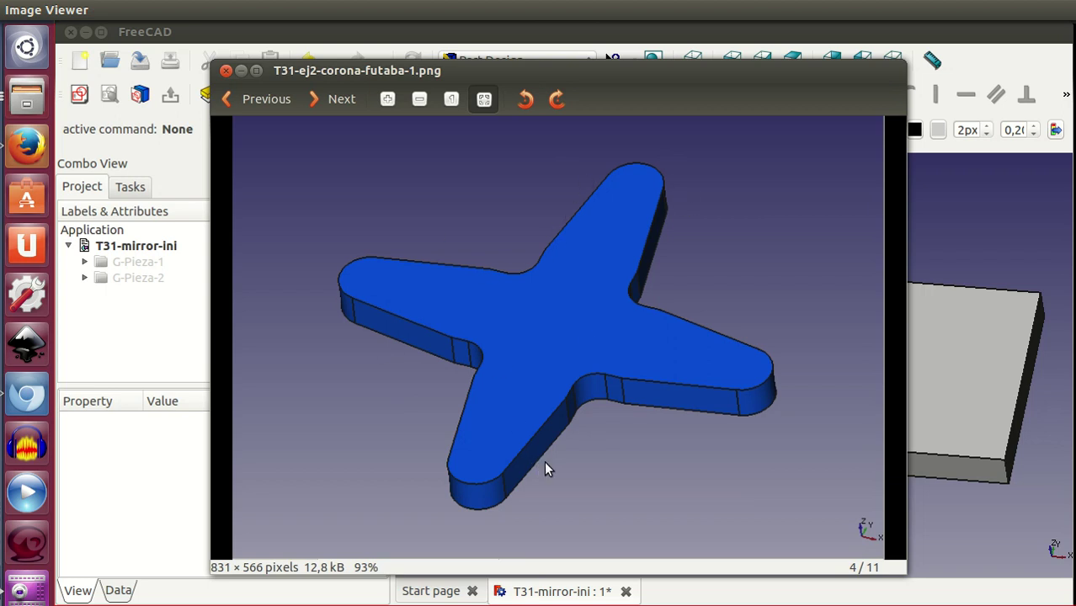
Browse the Futaba crown images, looking back once, until T31-ej3-perfil-1.png (8/11) appears
click(343, 99)
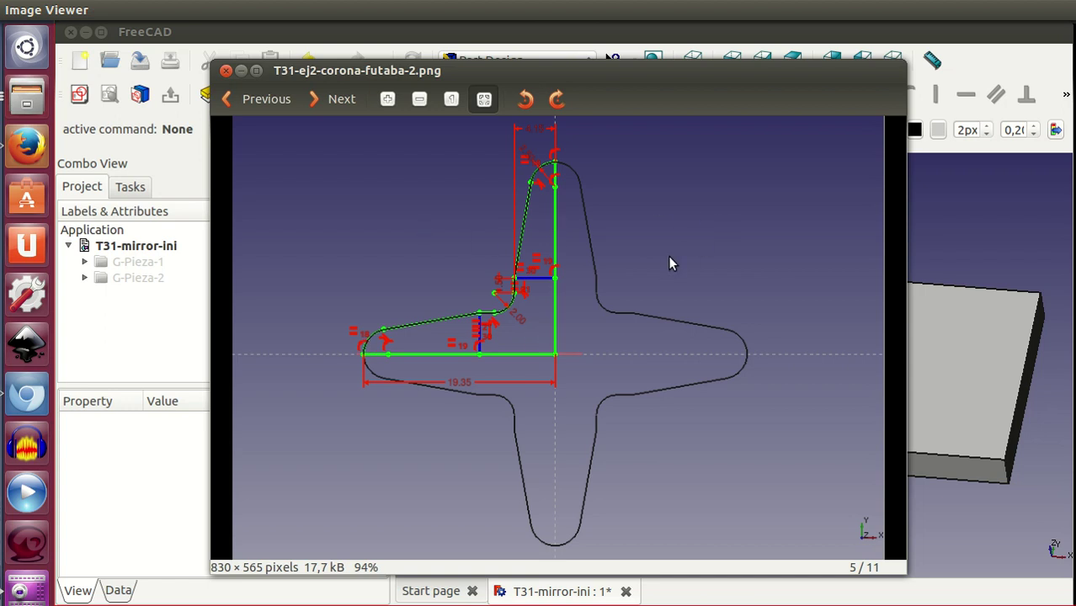
click(337, 100)
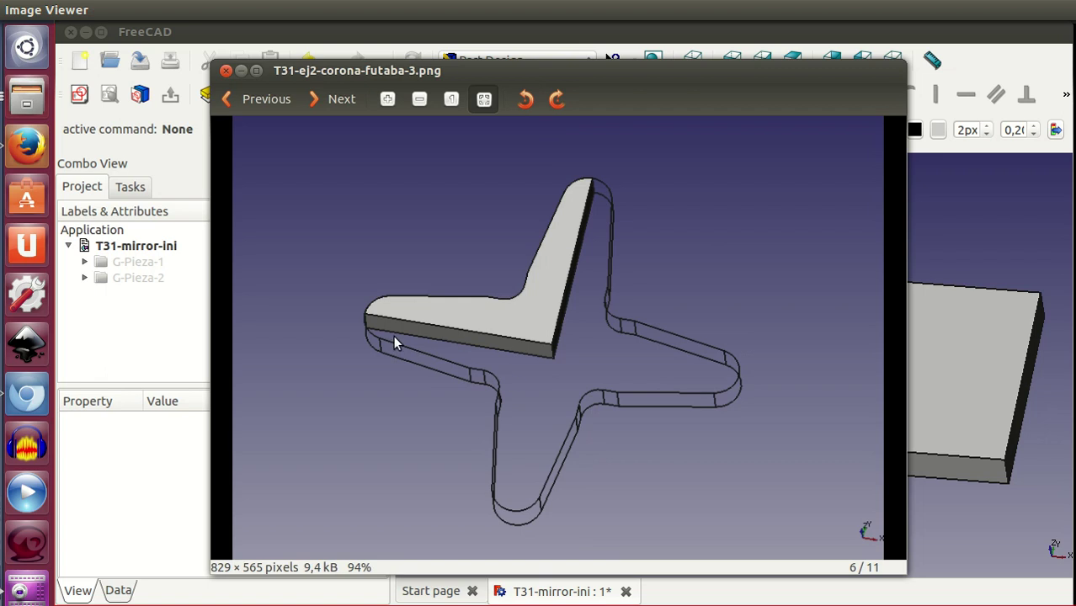
click(346, 102)
click(343, 100)
click(269, 101)
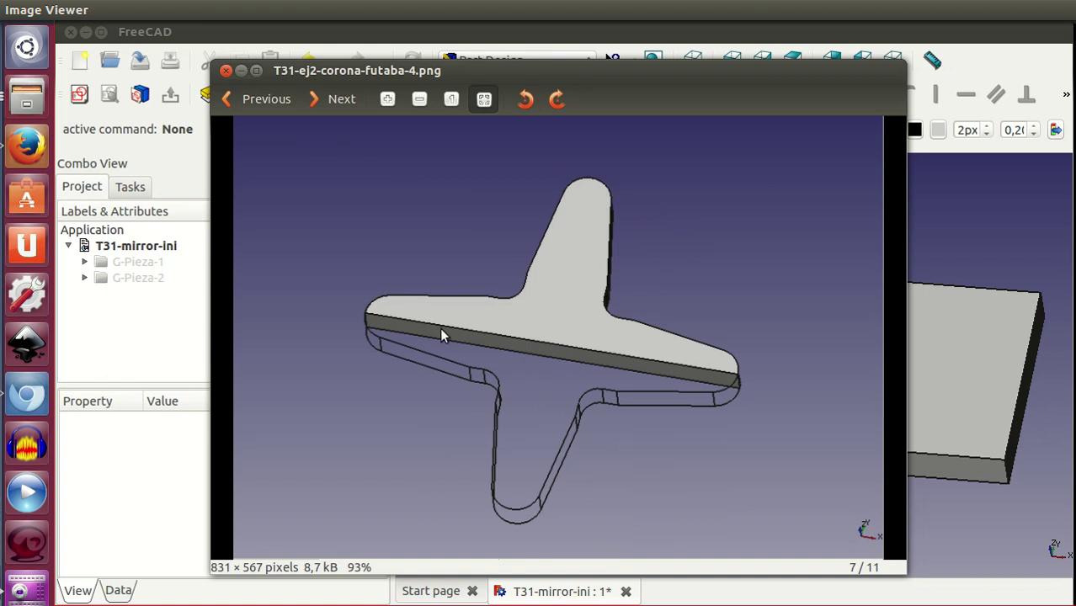
click(336, 99)
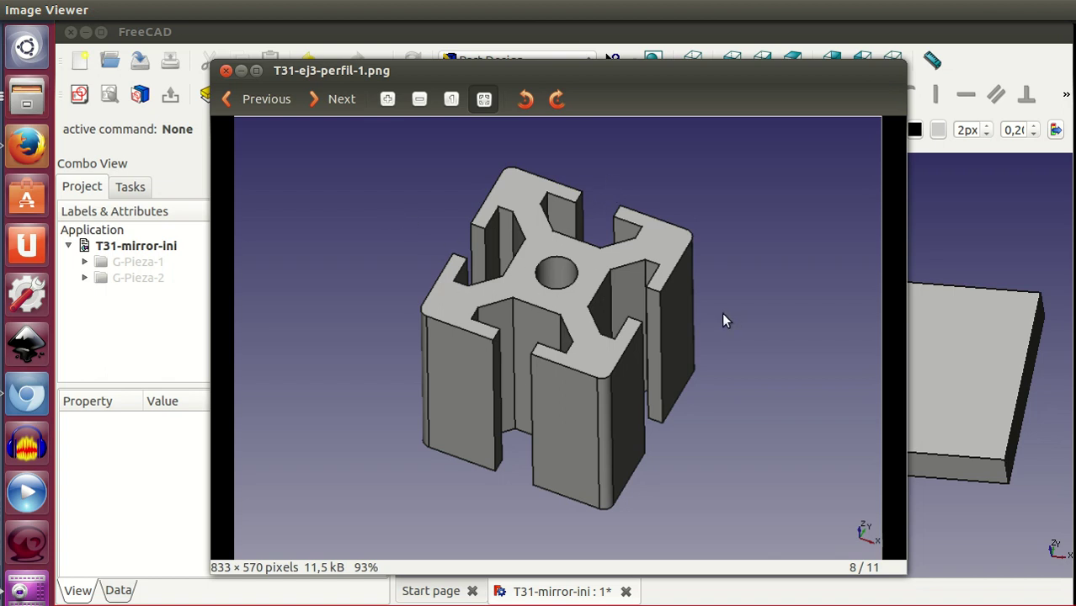
Step through the profile images from 8/11 to the last one, T31-ej3-perfil-4.png
click(341, 101)
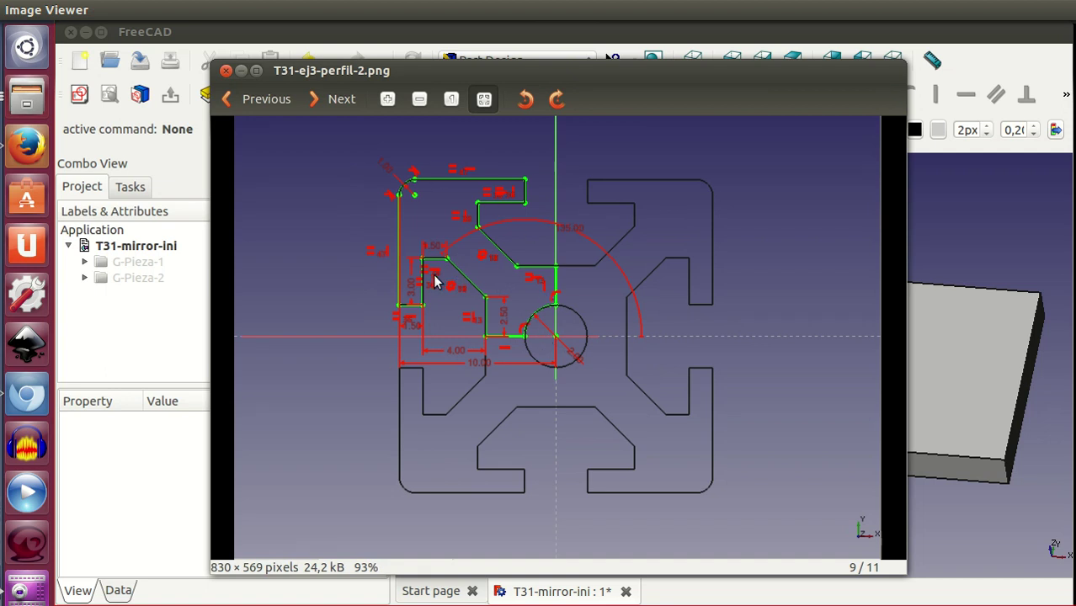
click(320, 99)
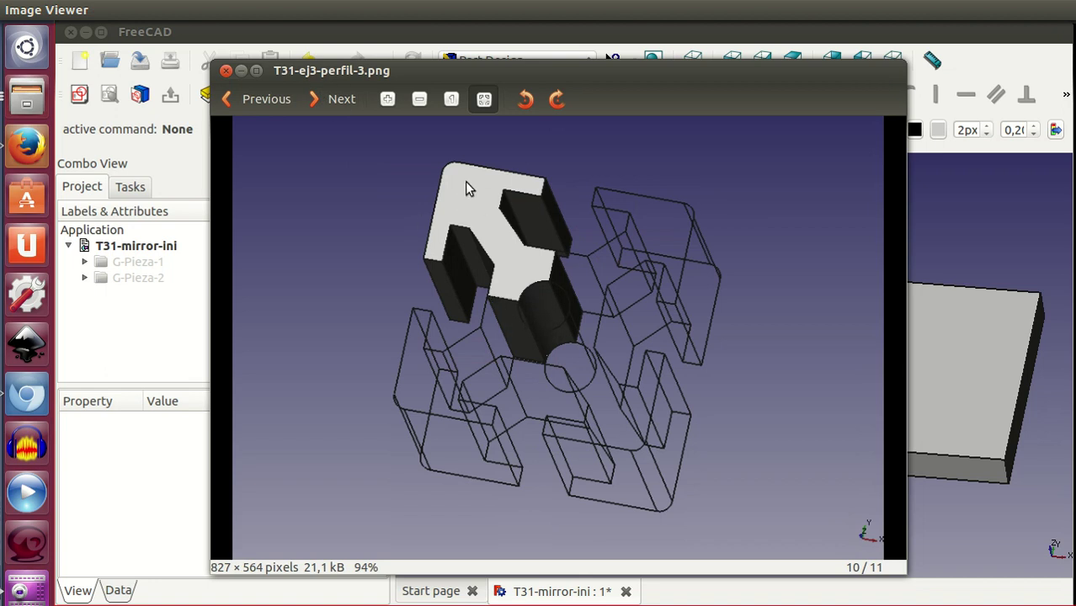
click(342, 103)
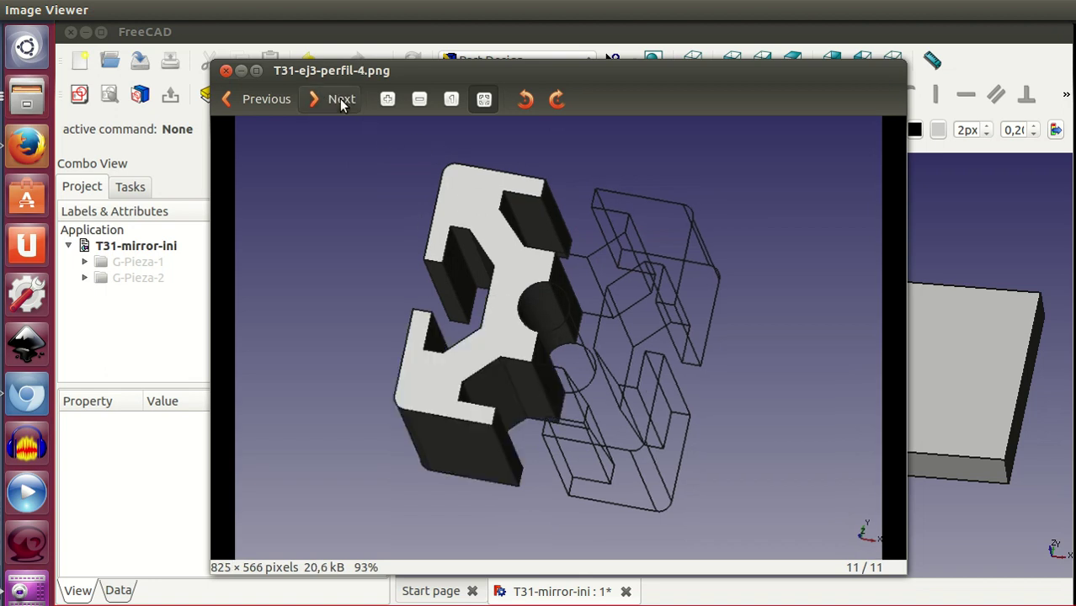